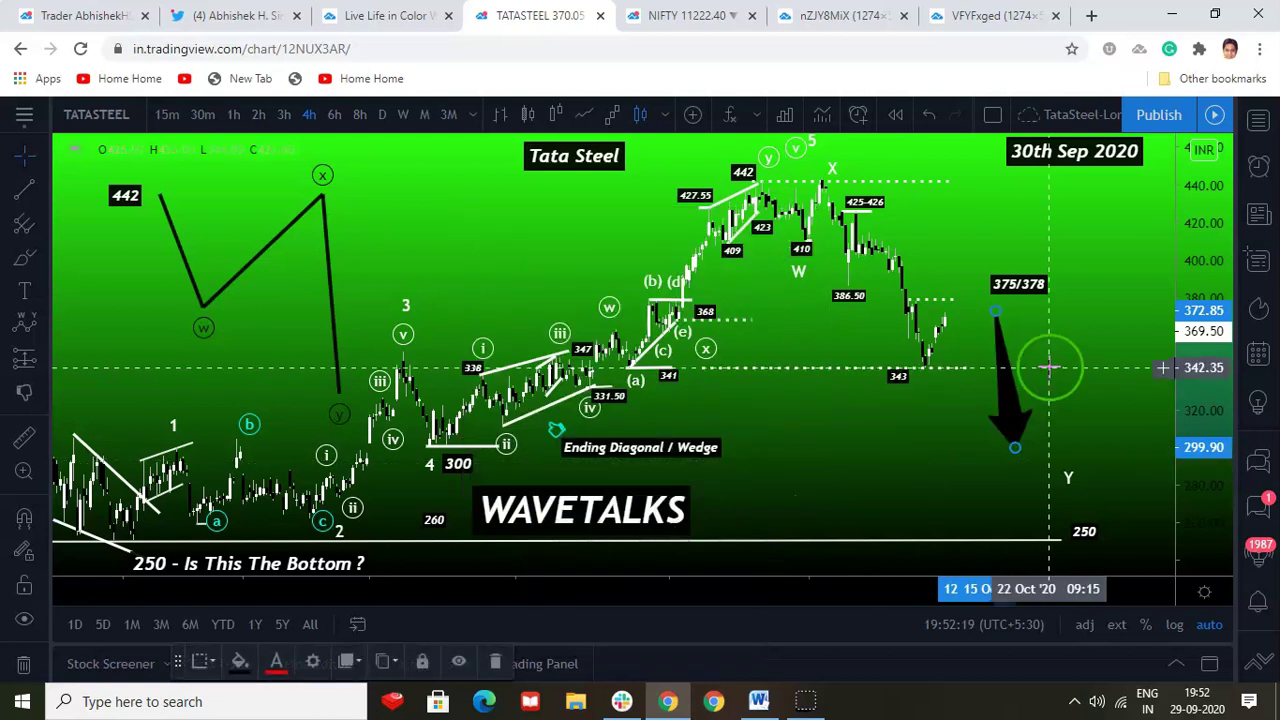
Move the tip of the black forecast arrow below the 375/378 label to about 301.90 on the Tata Steel chart
mouse_move(1005, 437)
left_mouse_down()
mouse_move(1006, 450)
mouse_move(1008, 375)
left_mouse_up()
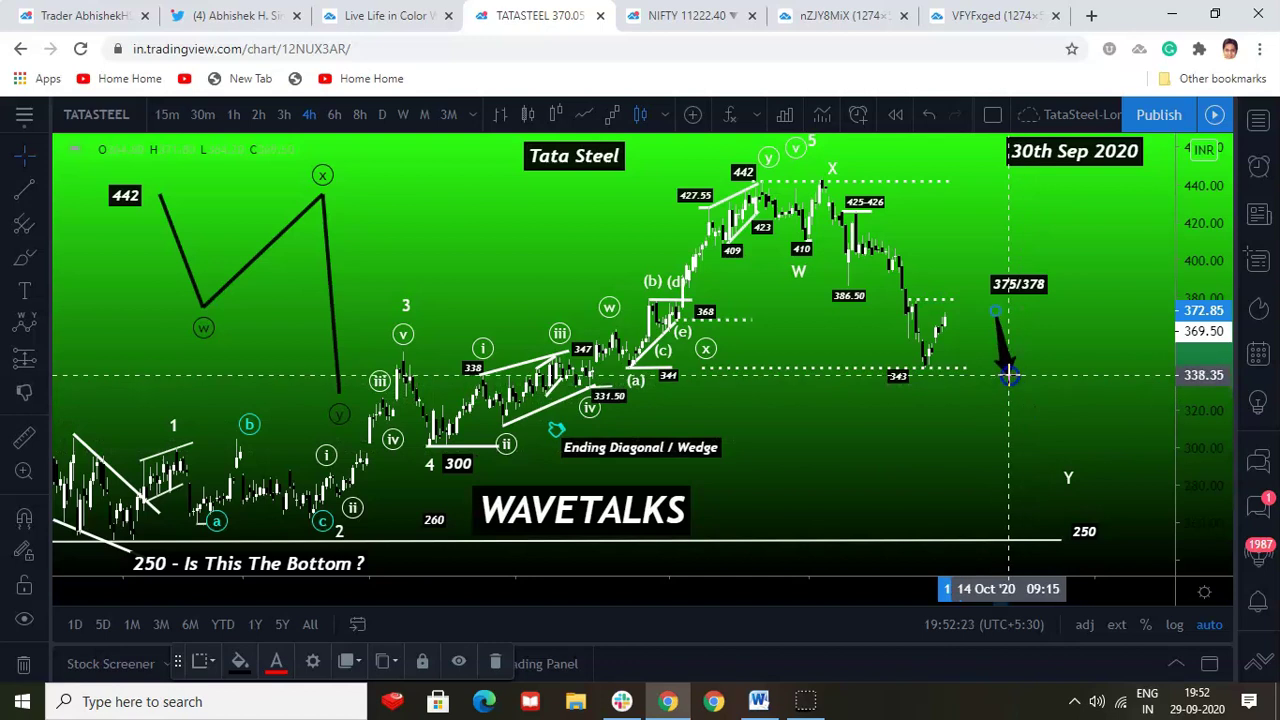
left_click_drag(1008, 371, 1021, 438)
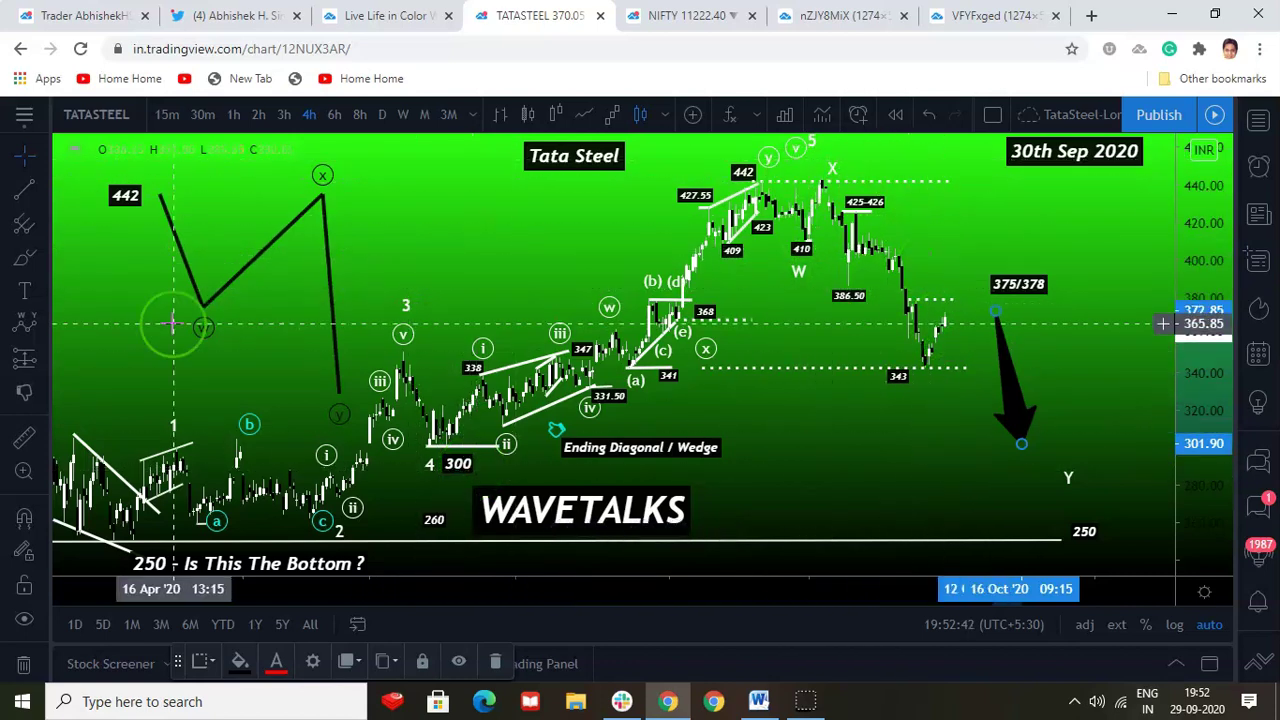
Examine the Tata Steel w-x-y sketch, the 300 and 343 support levels, and the 375/378 resistance above the forecast arrow
left_click(206, 334)
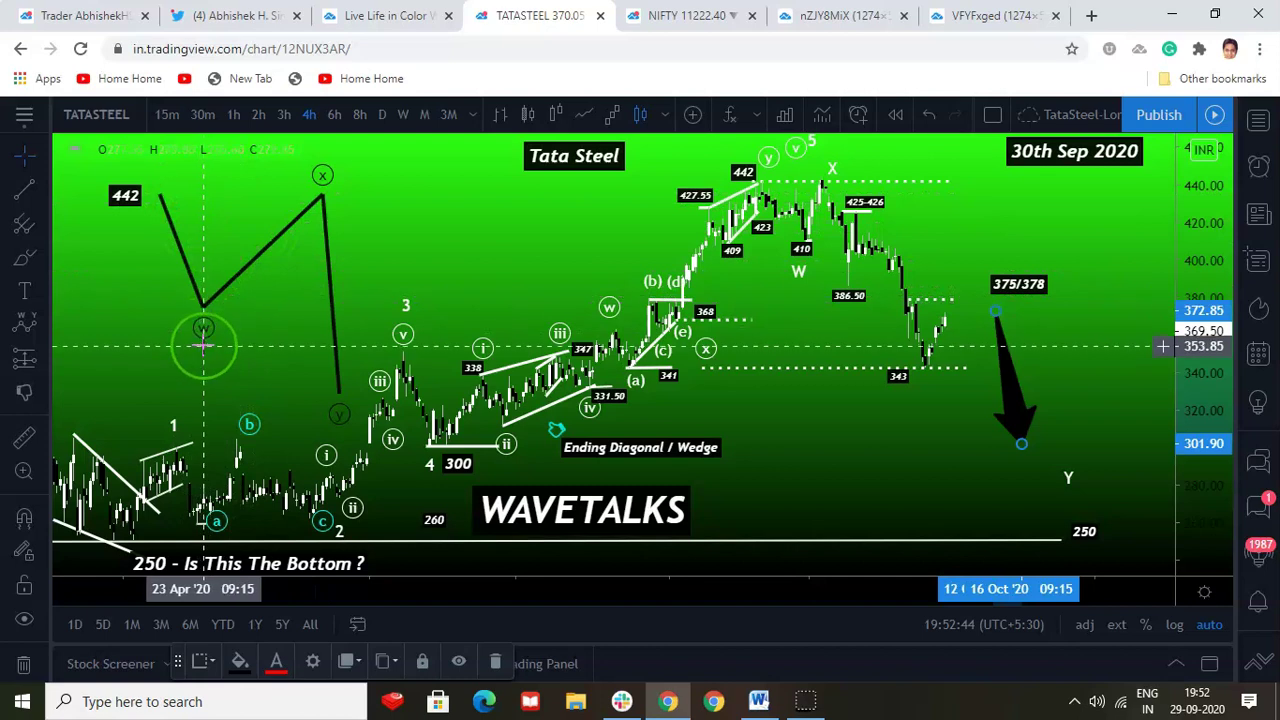
left_click(338, 394)
left_click(991, 449)
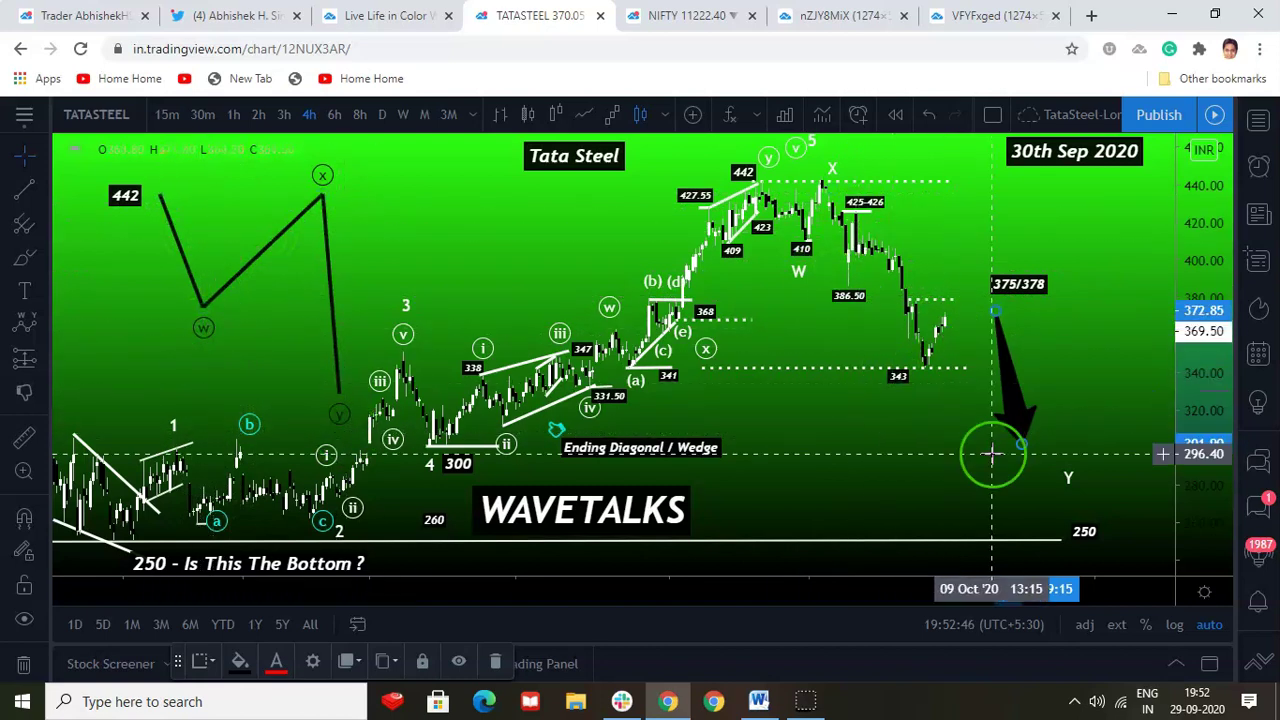
left_click(469, 458)
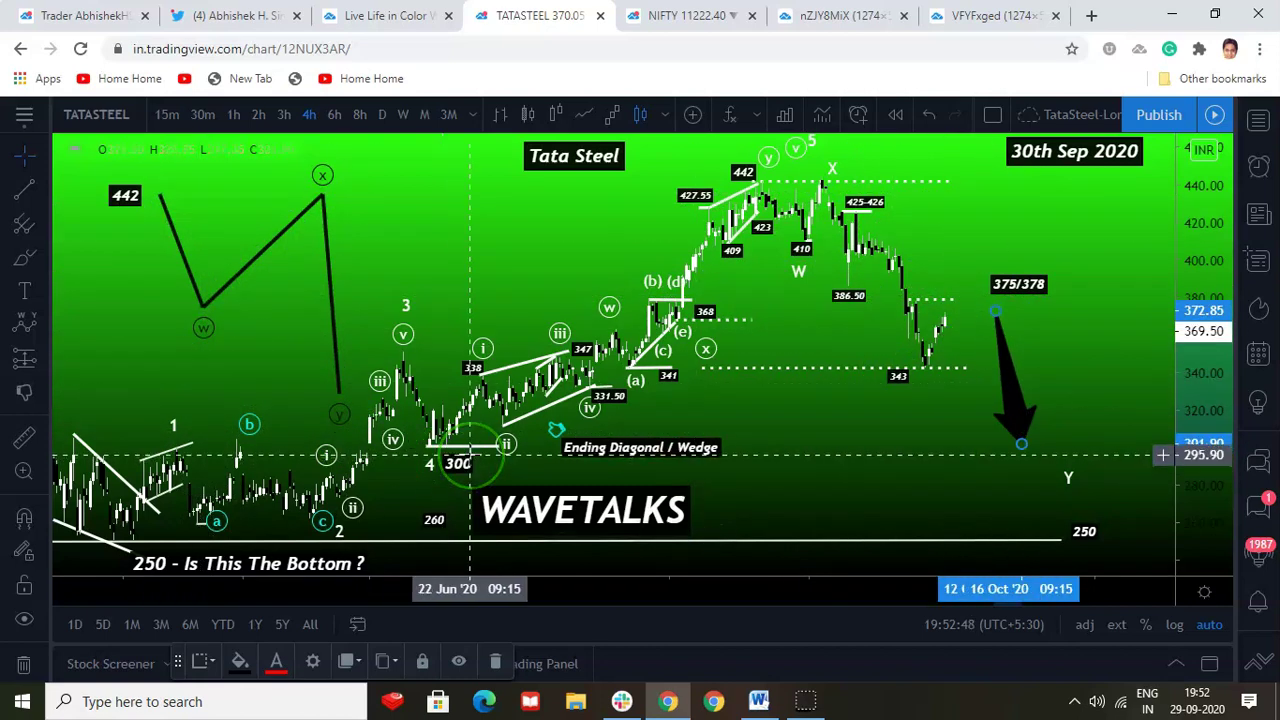
left_click(1016, 438)
left_click(950, 441)
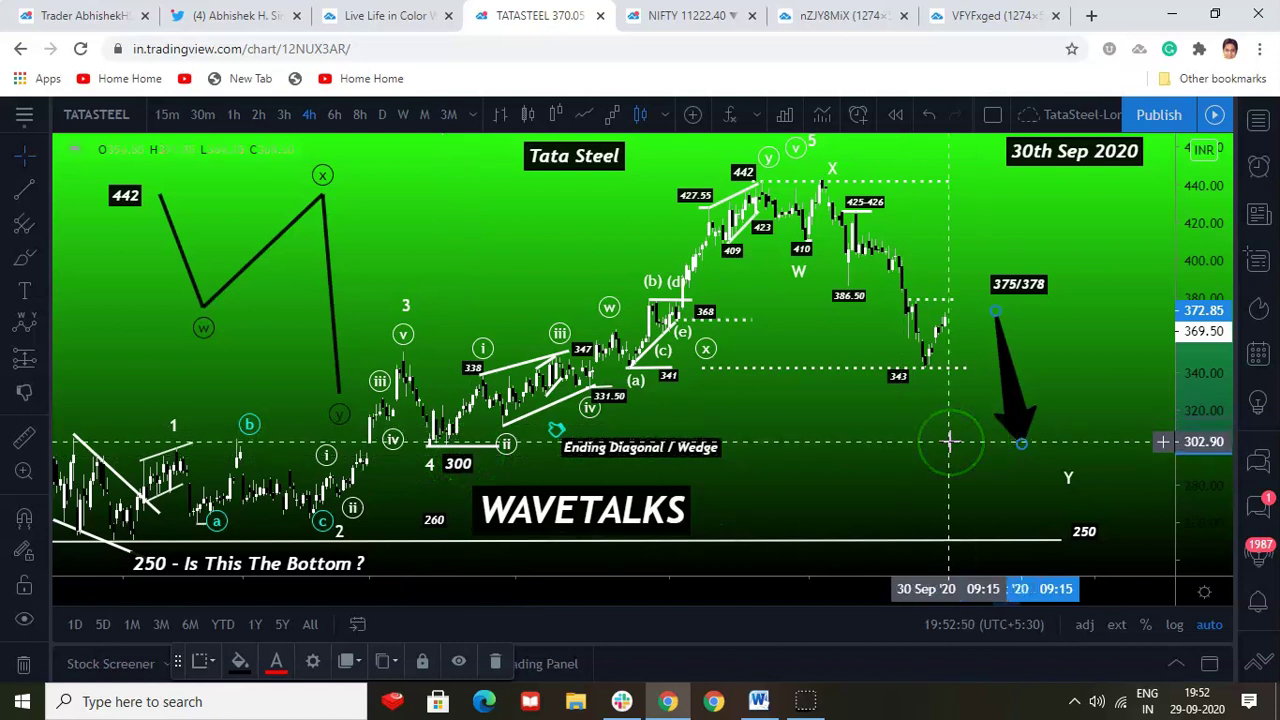
left_click(837, 366)
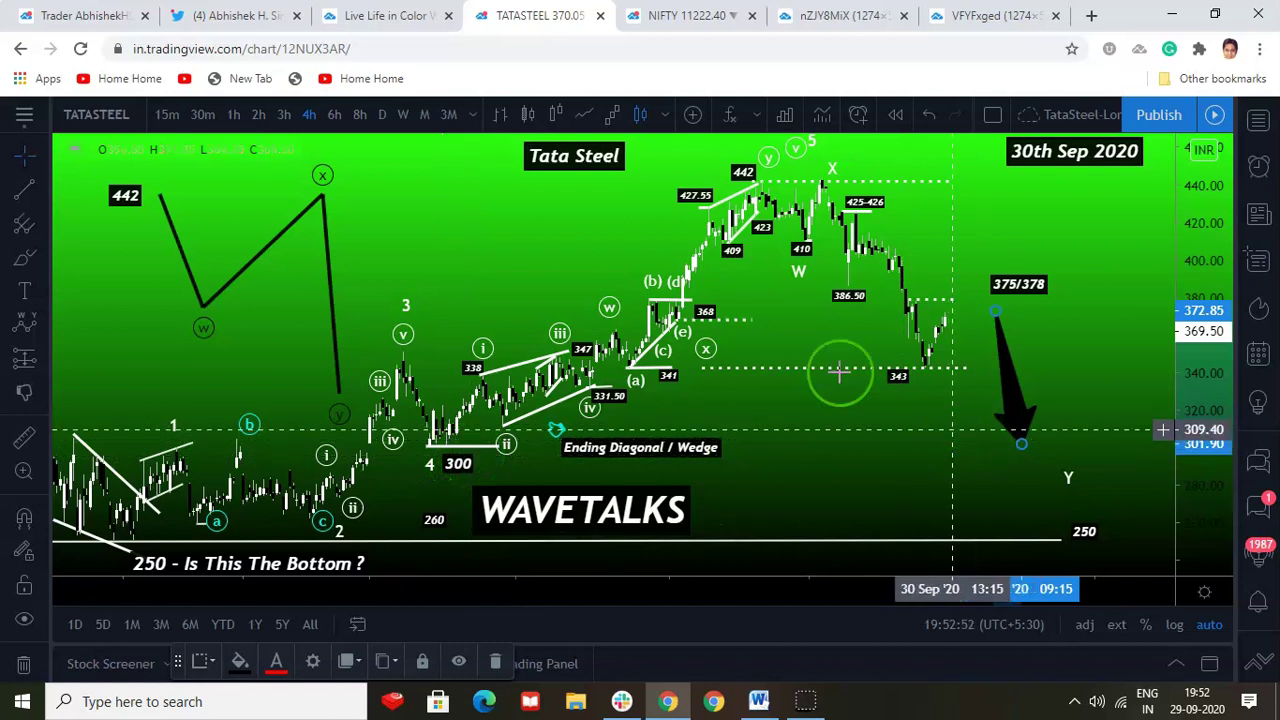
left_click(820, 380)
left_click(876, 428)
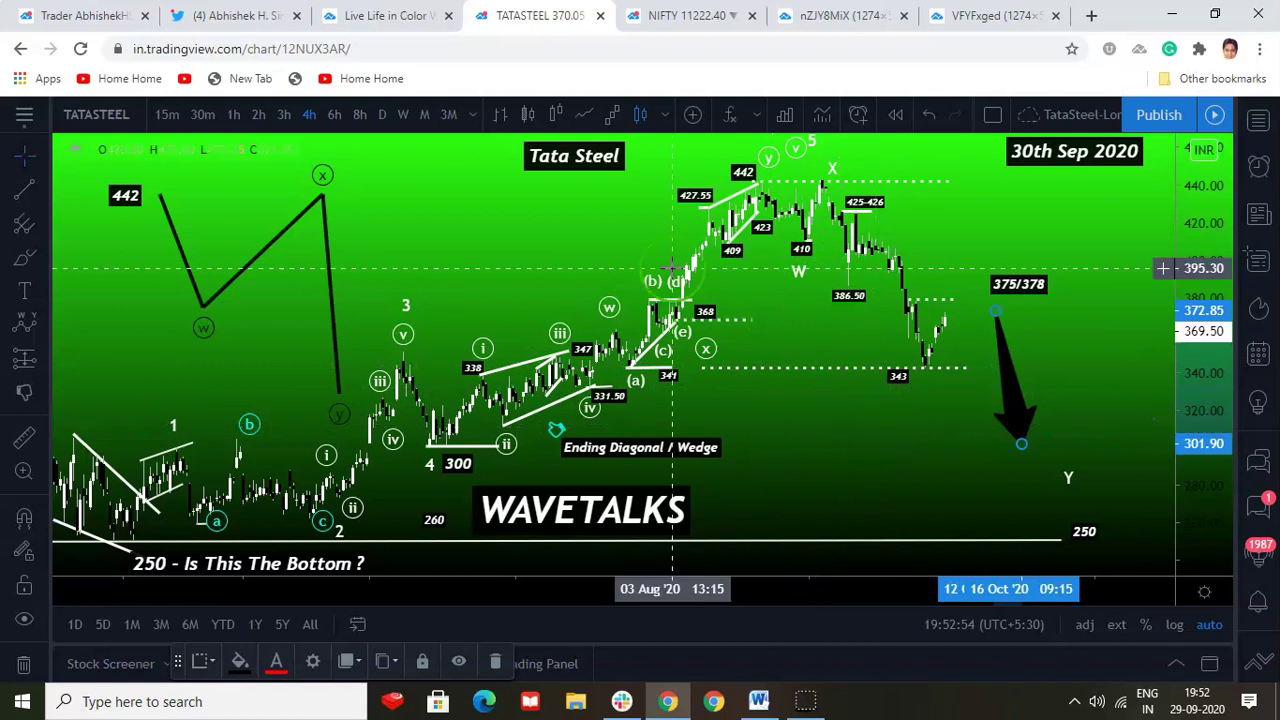
left_click(543, 309)
left_click(562, 315)
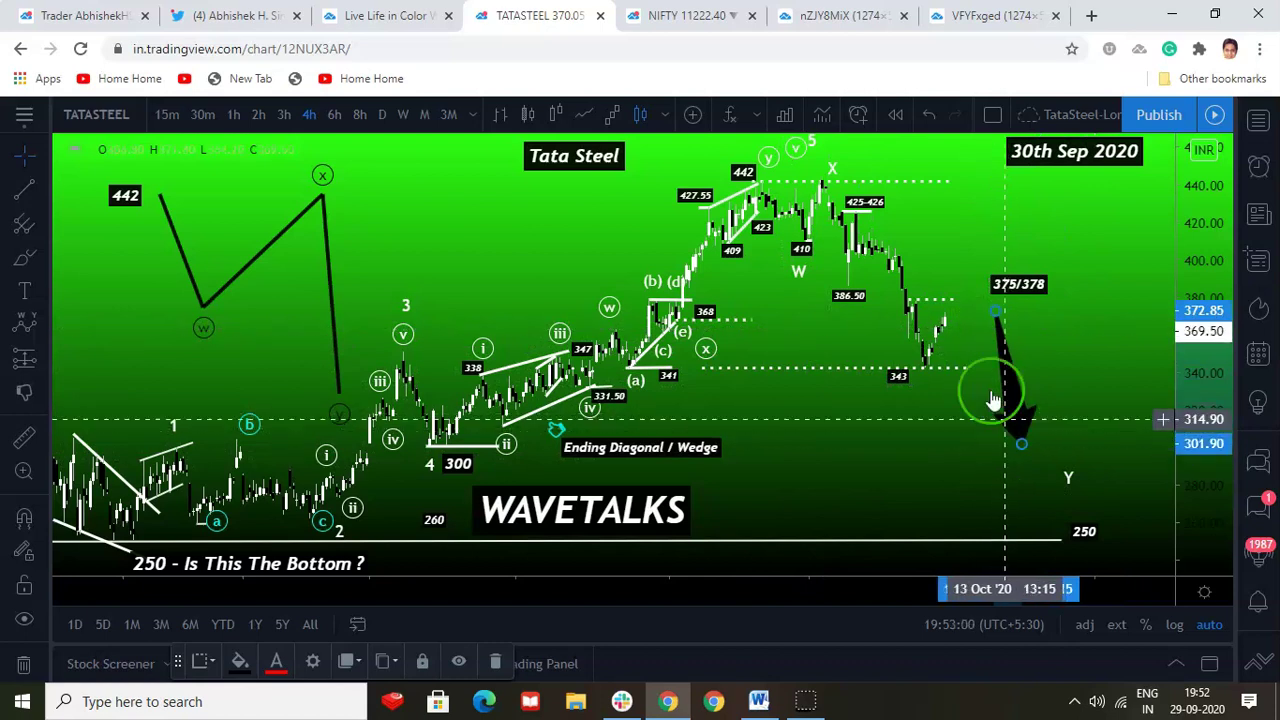
left_click(958, 293)
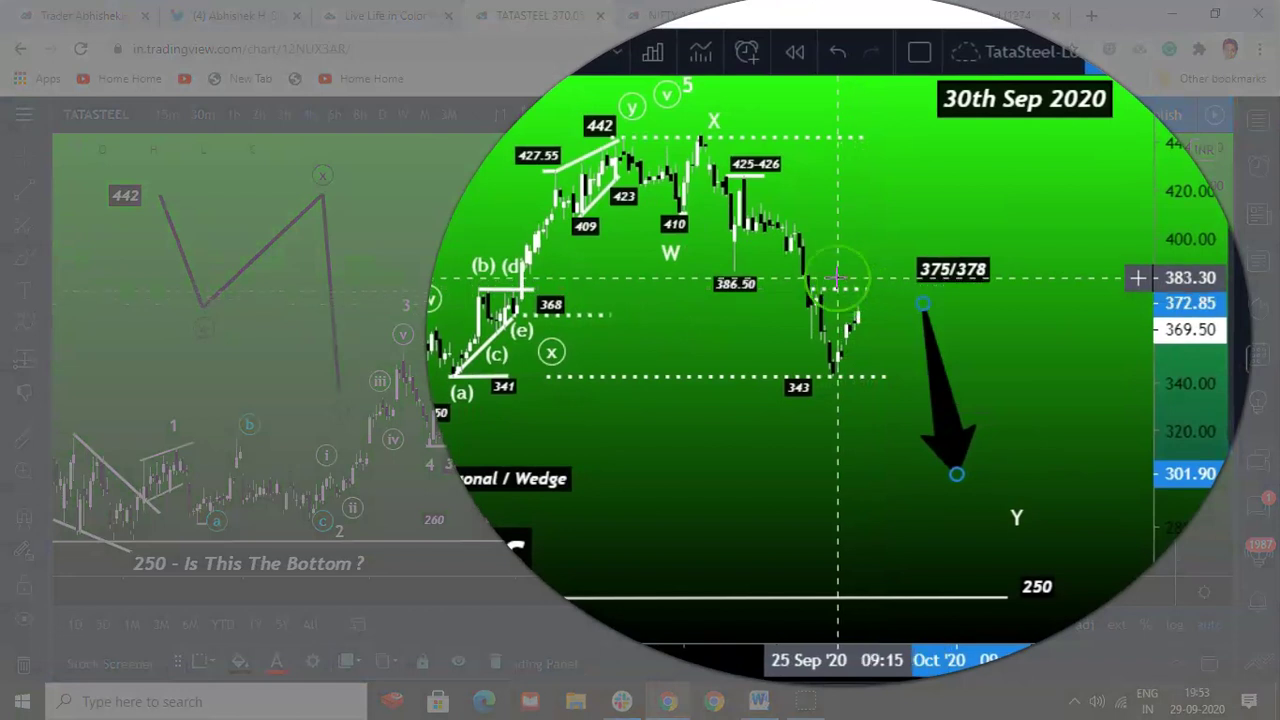
mouse_move(878, 298)
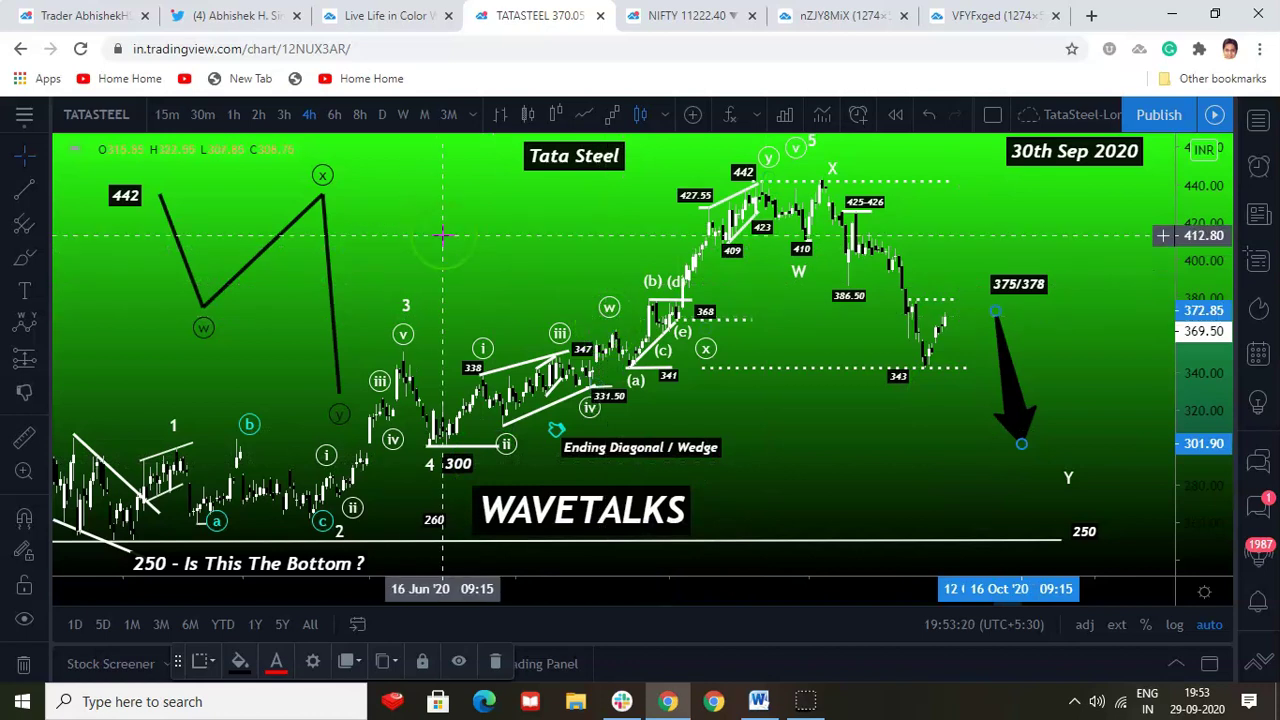
left_click(528, 280, "shift")
left_click(486, 257)
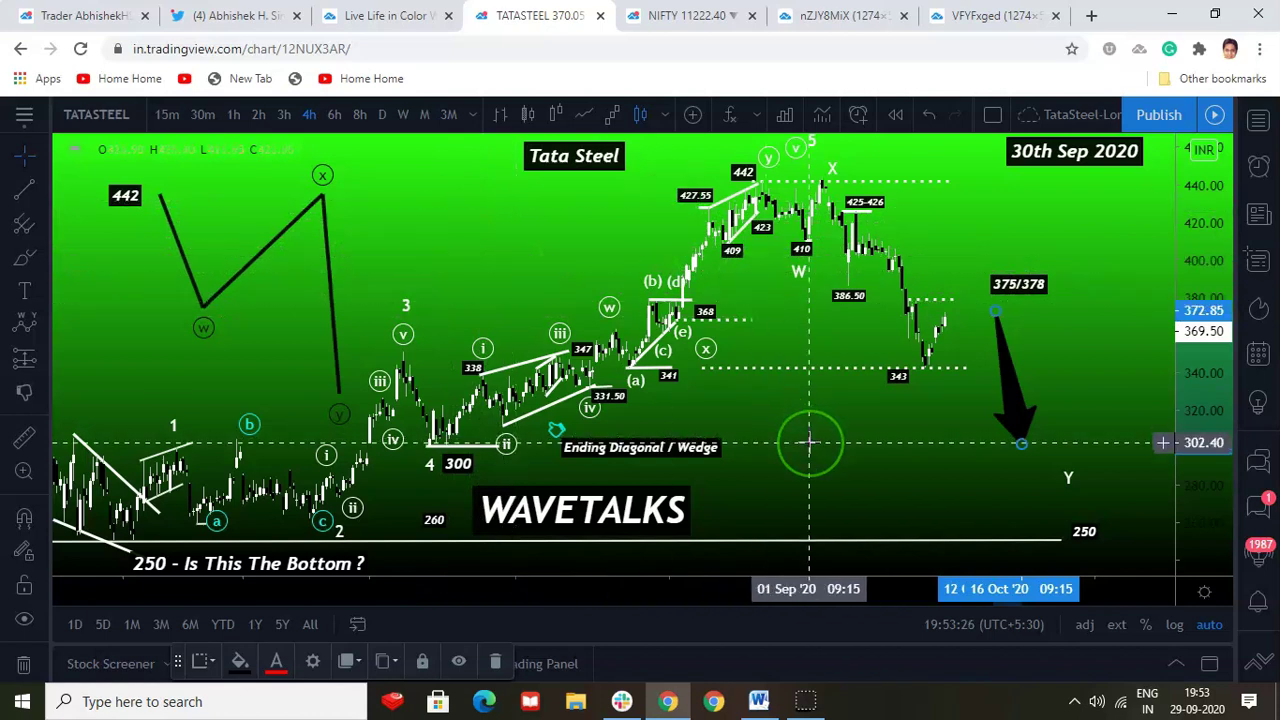
Switch to the Nifty chart and examine the wave count from the 11795 high through the wedge into the September decline
left_click(678, 18)
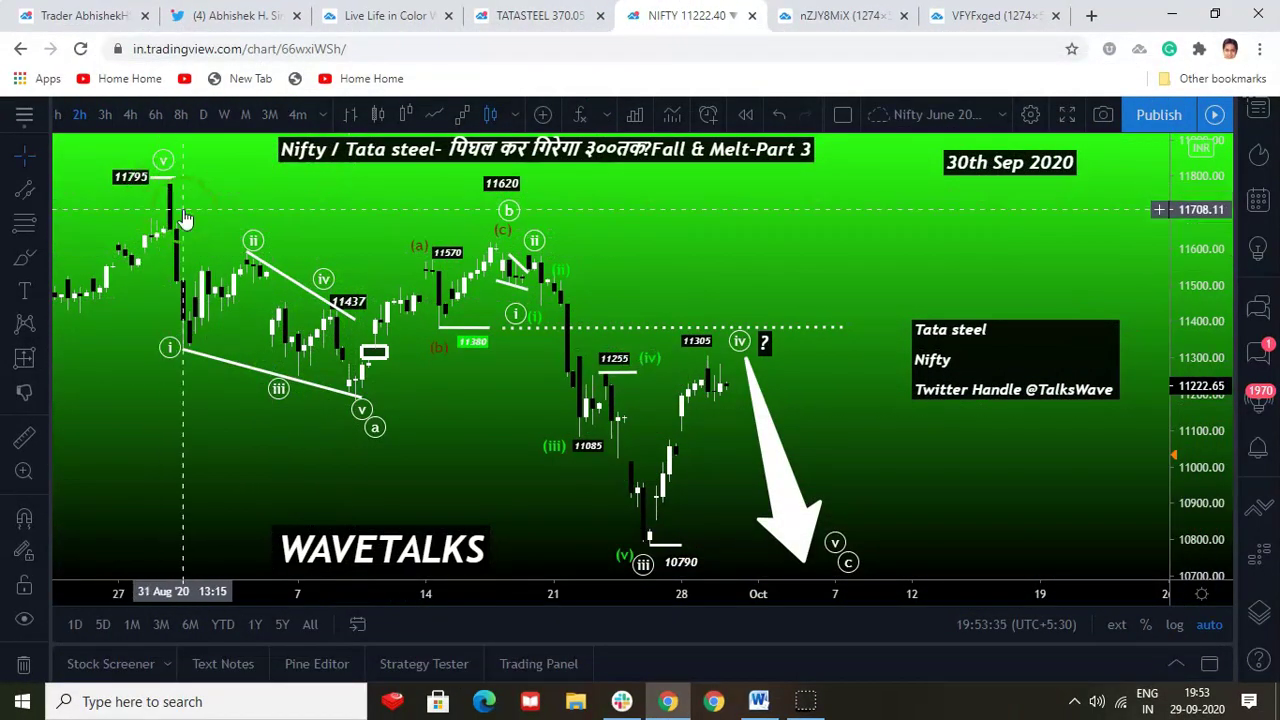
left_click(277, 318)
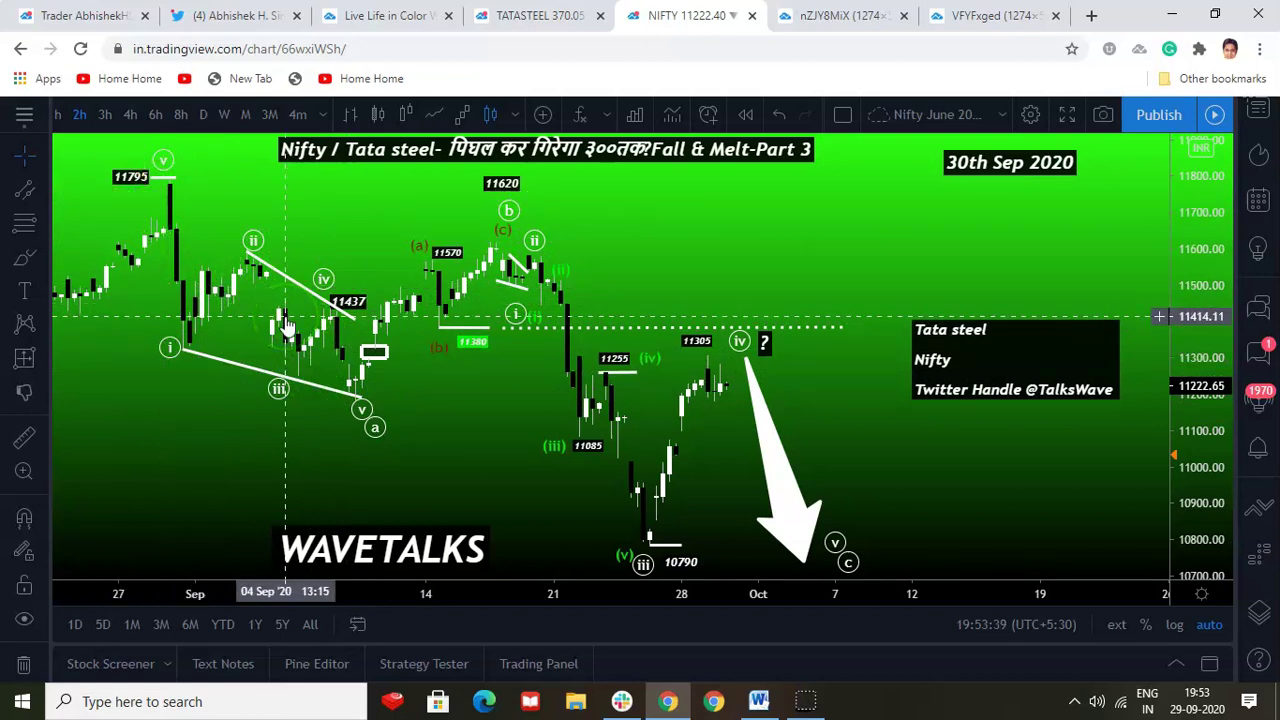
left_click(326, 410)
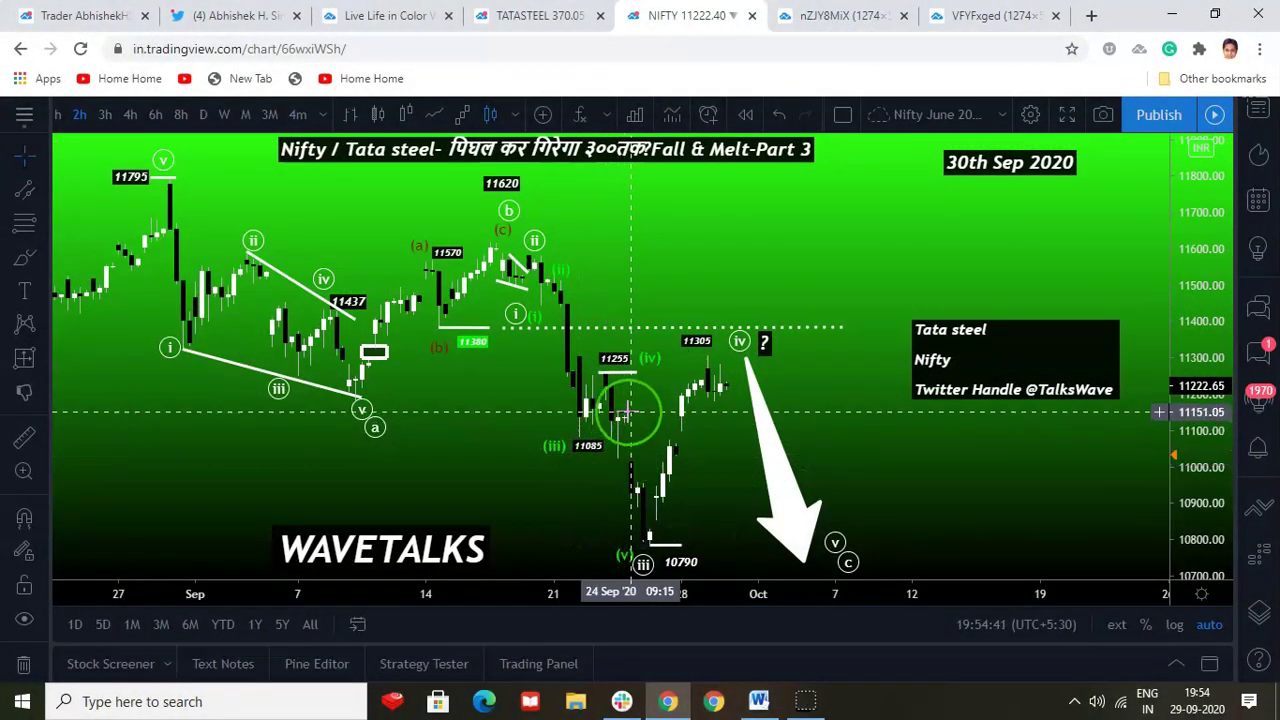
left_click(602, 375, "shift")
left_click(632, 375)
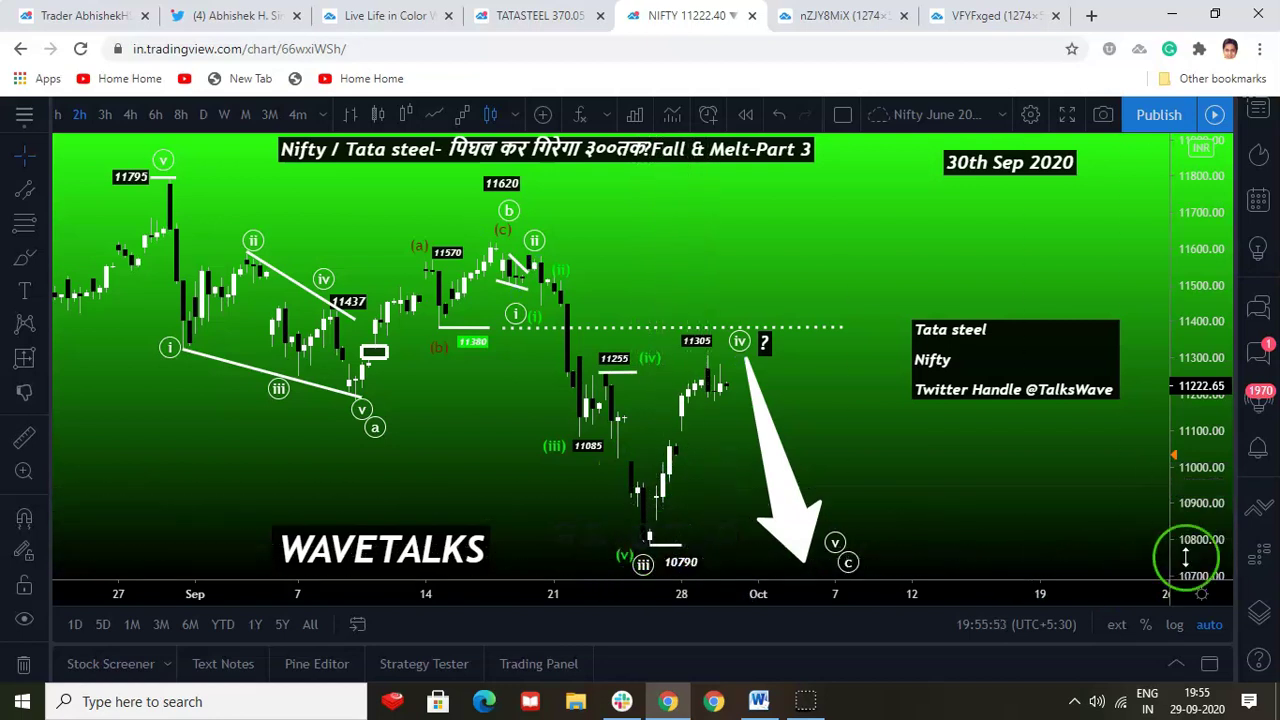
Examine the Nifty decline from the 11620 high through waves i, ii and (i) to (iv), including the 11255 level
left_click_drag(891, 490, 913, 484)
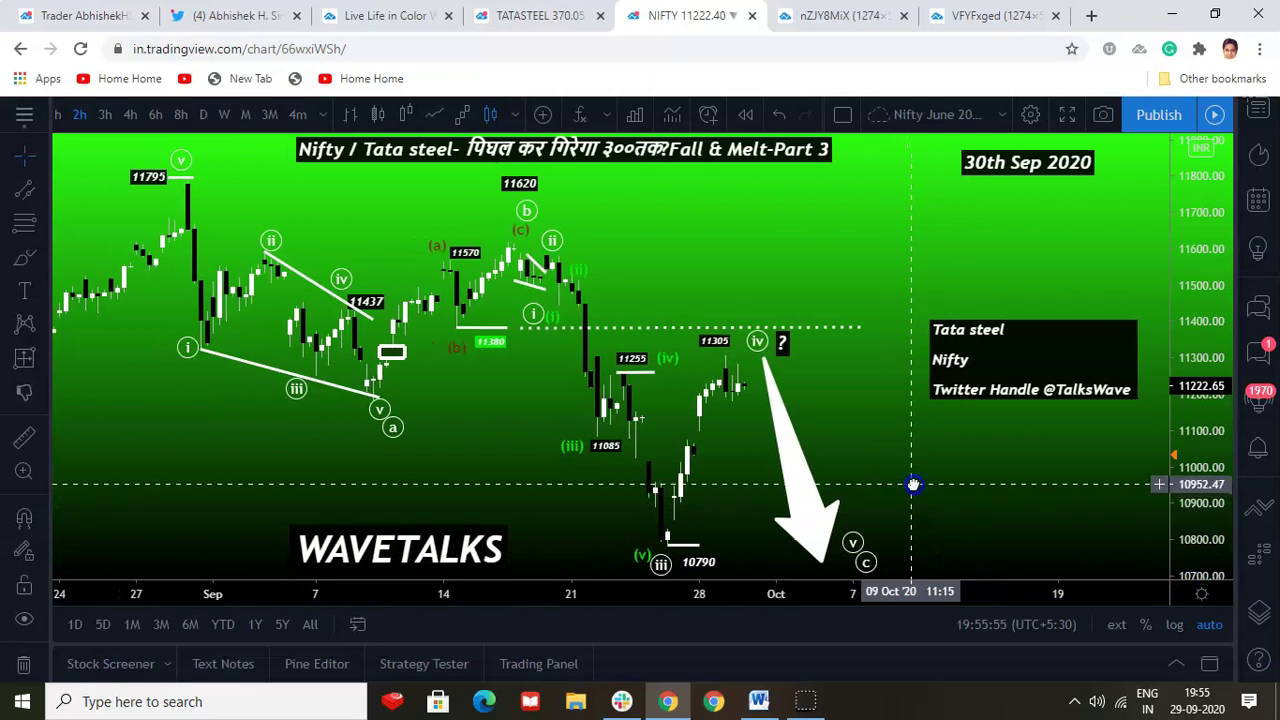
mouse_move(671, 541)
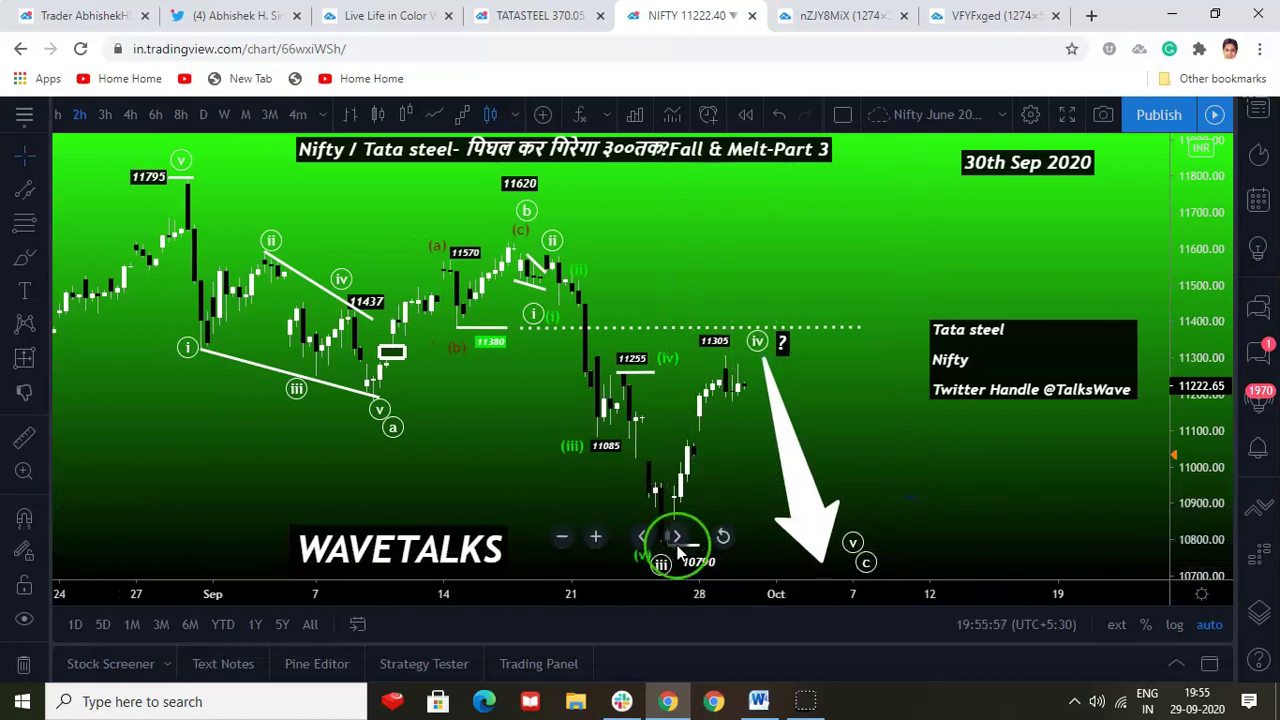
left_click(521, 274, "shift")
left_click(551, 302)
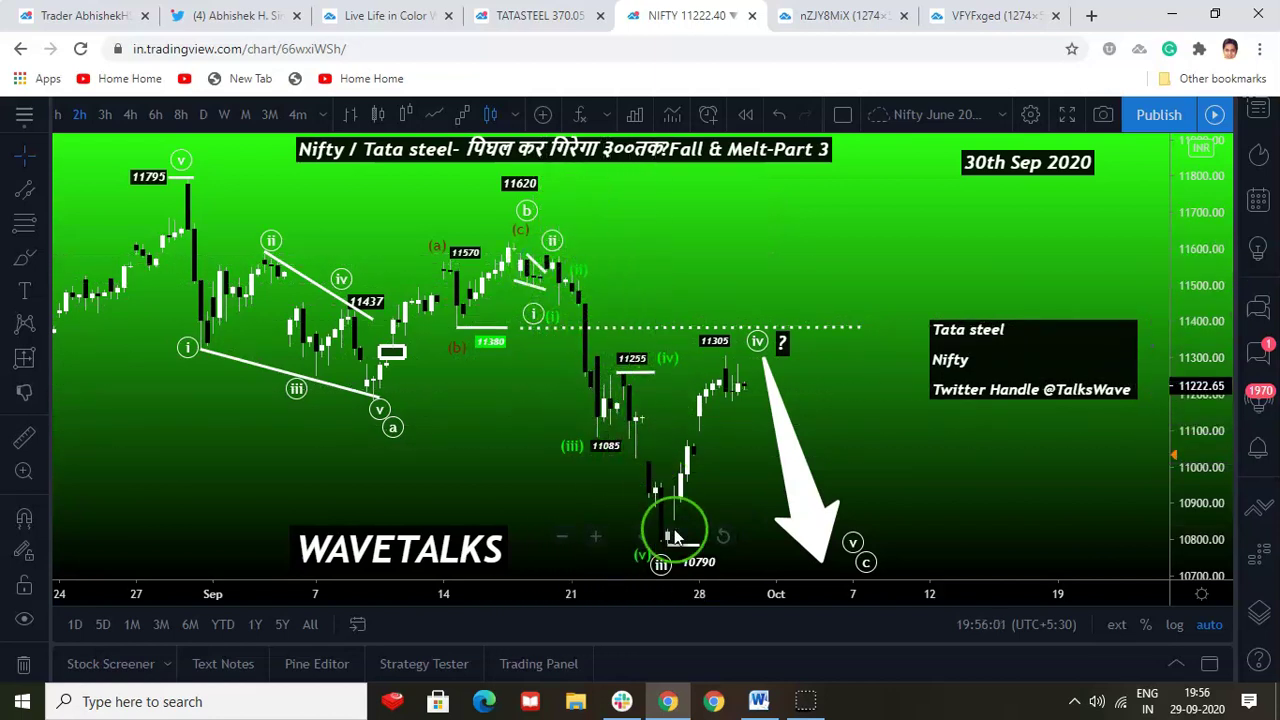
left_click_drag(890, 434, 926, 434)
left_click(548, 244, "shift")
left_click(560, 265)
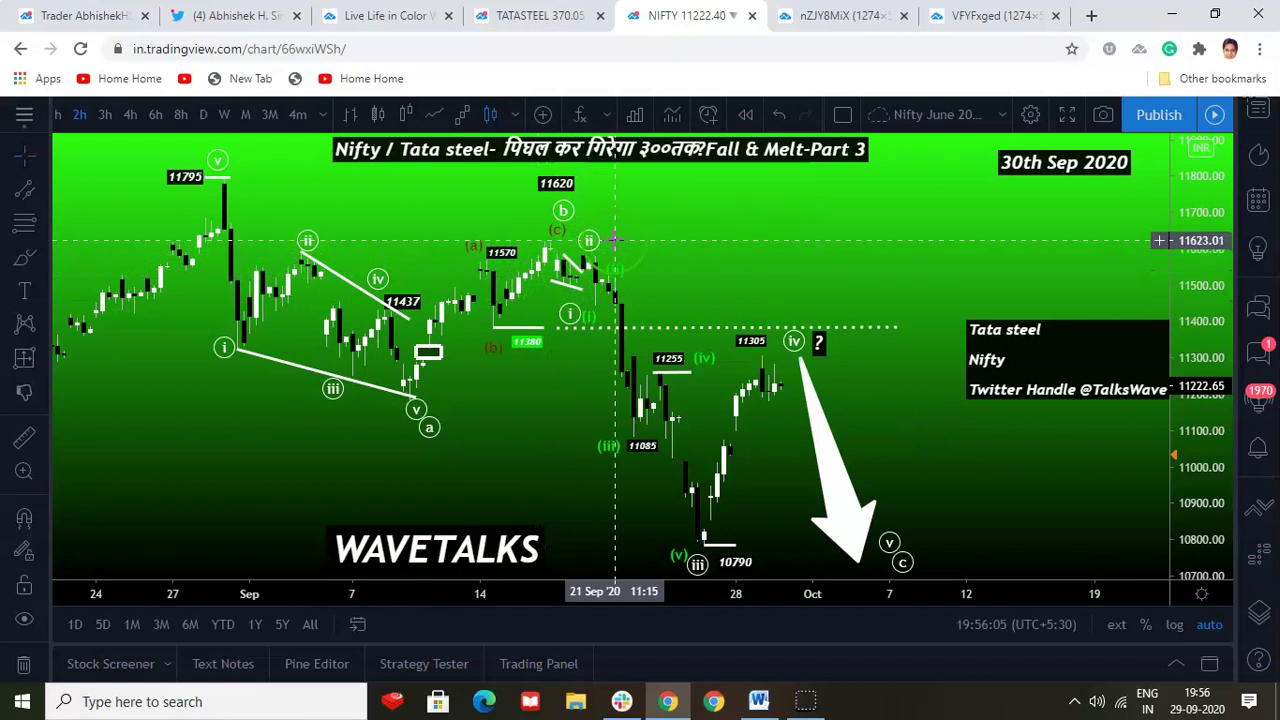
left_click(573, 315)
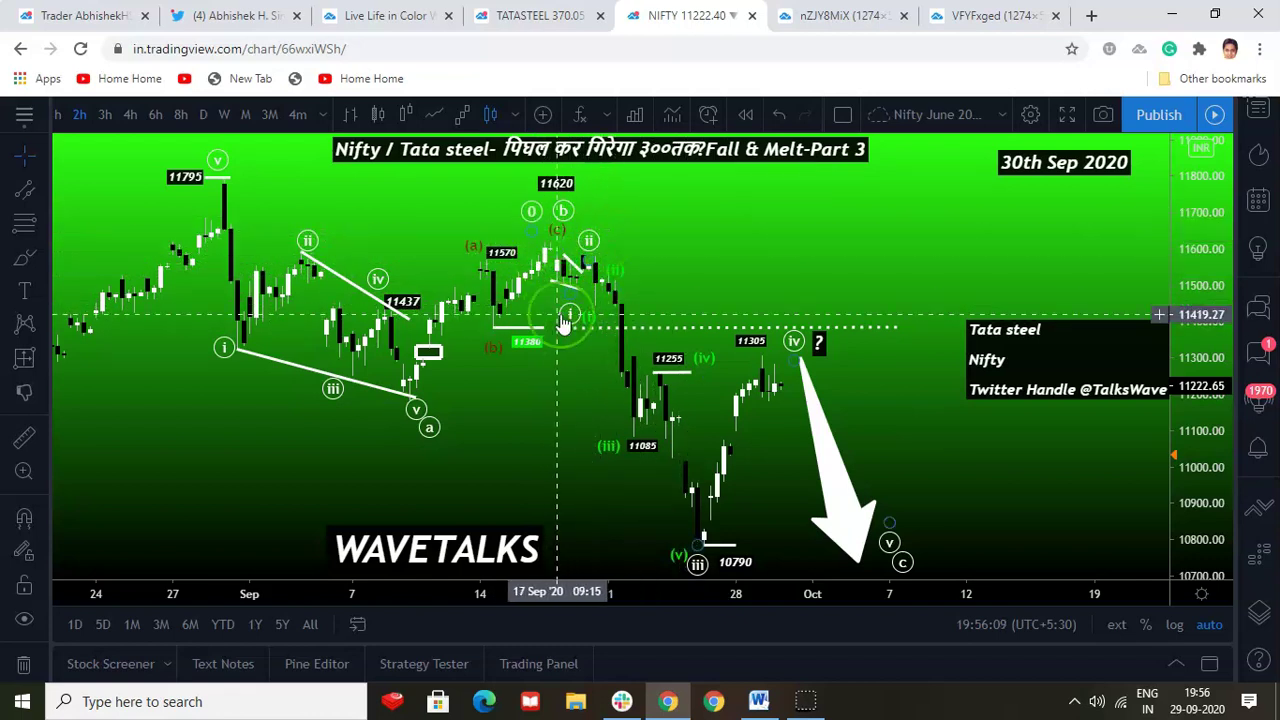
left_click(591, 325)
left_click(700, 534)
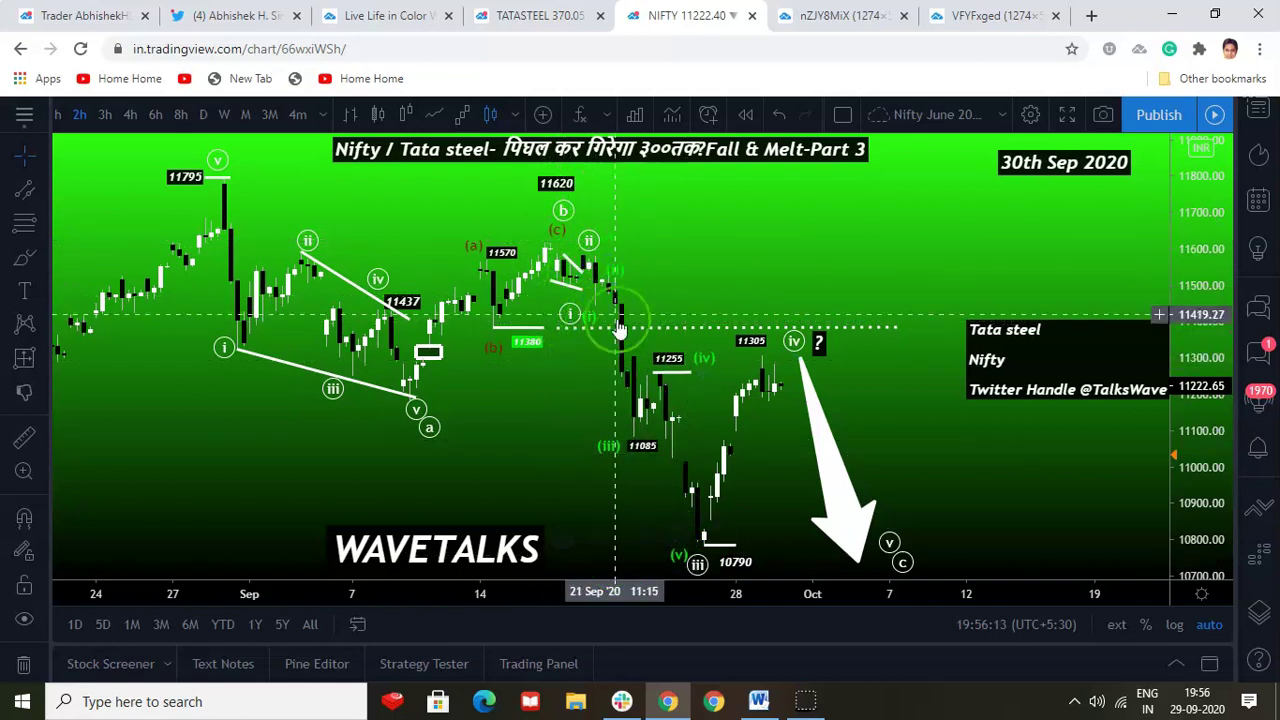
left_click(640, 378, "shift")
left_click(676, 378)
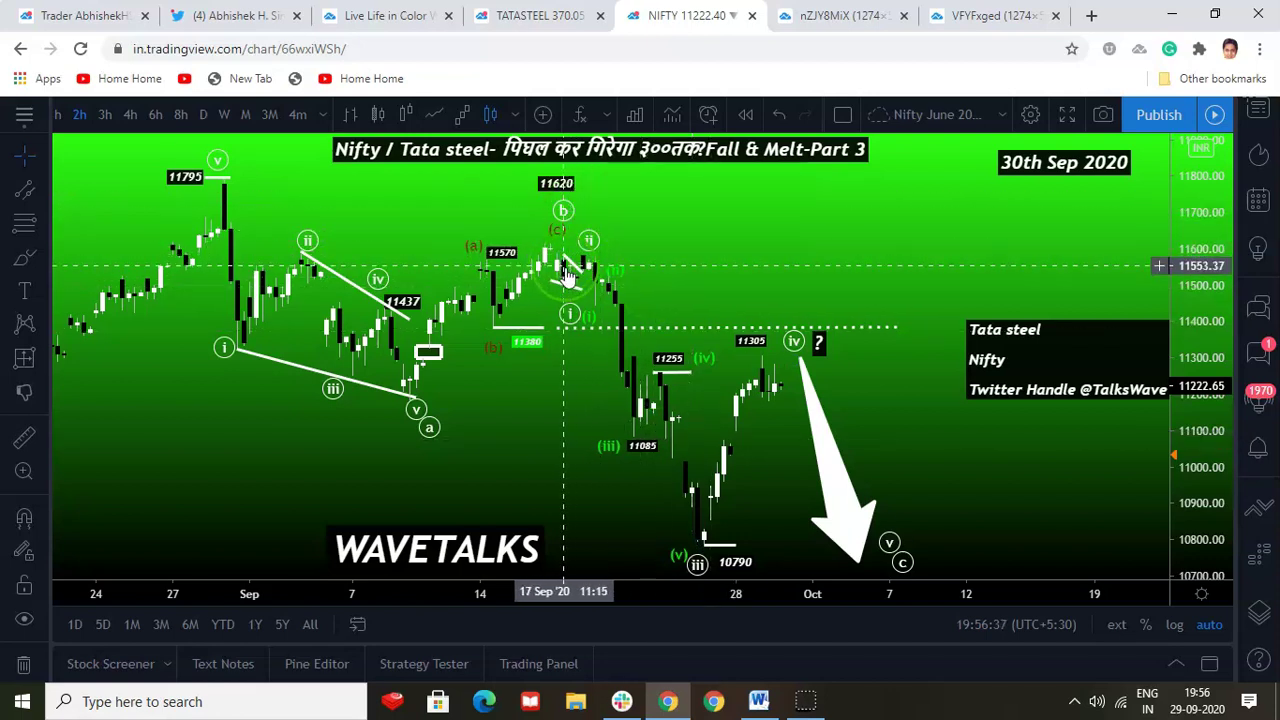
Examine the end of the Nifty five-wave fall at the wave iii low marked 10790
left_click(664, 462)
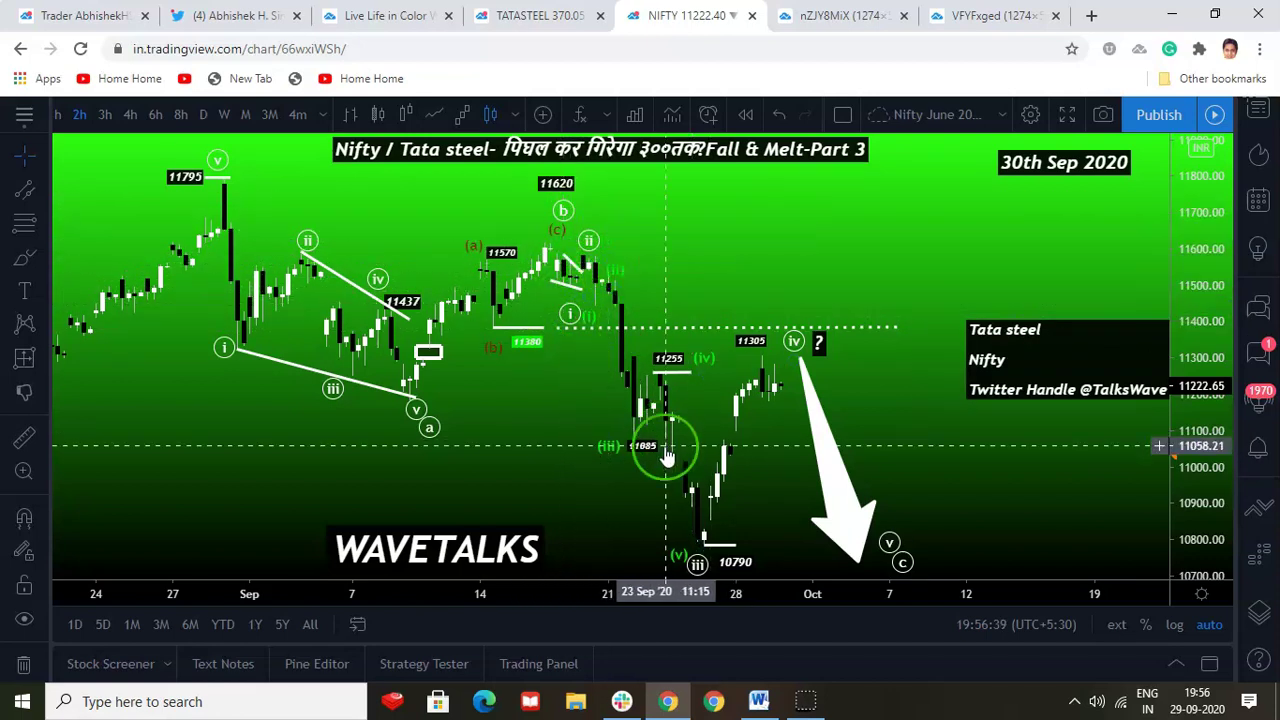
left_click(570, 475)
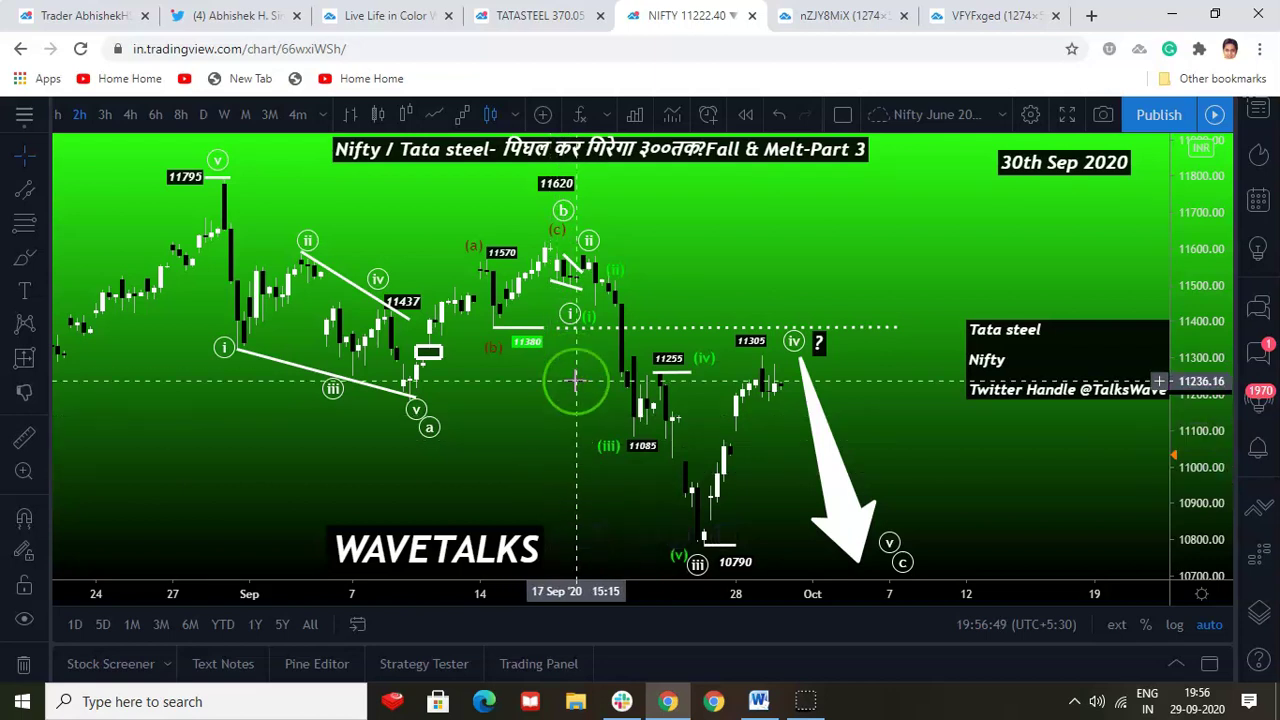
left_click(767, 510)
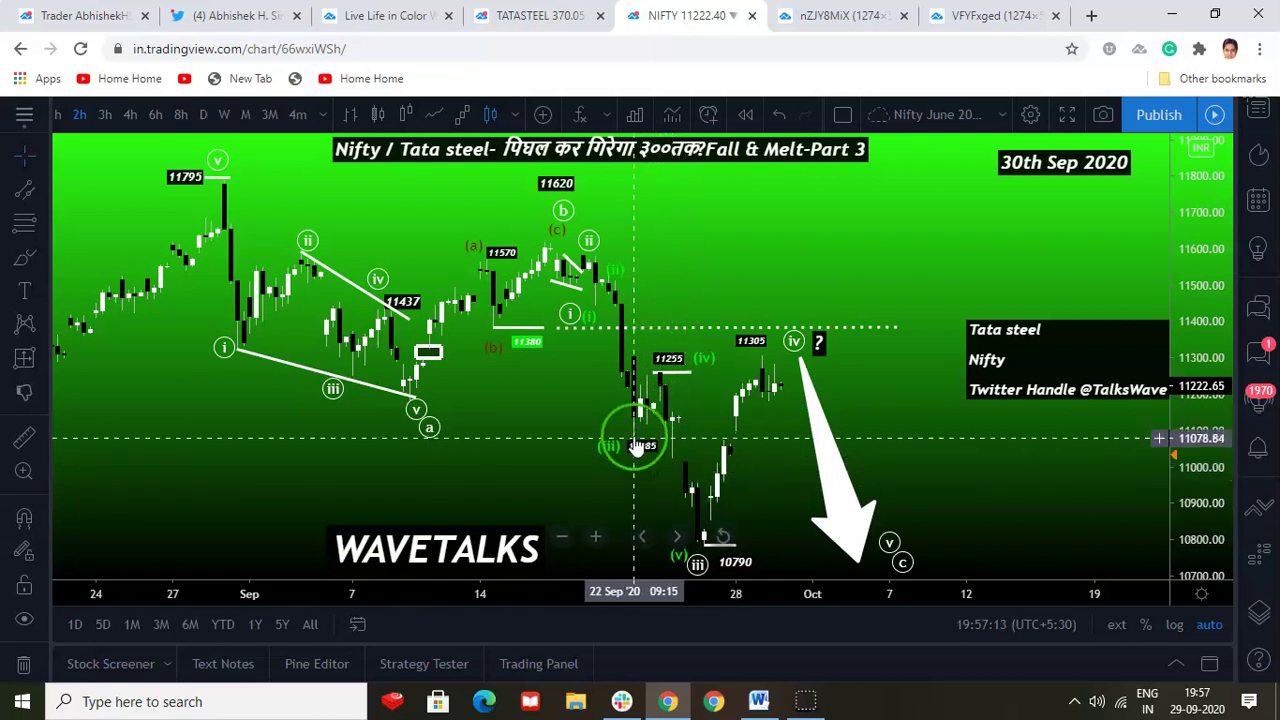
left_click(612, 540)
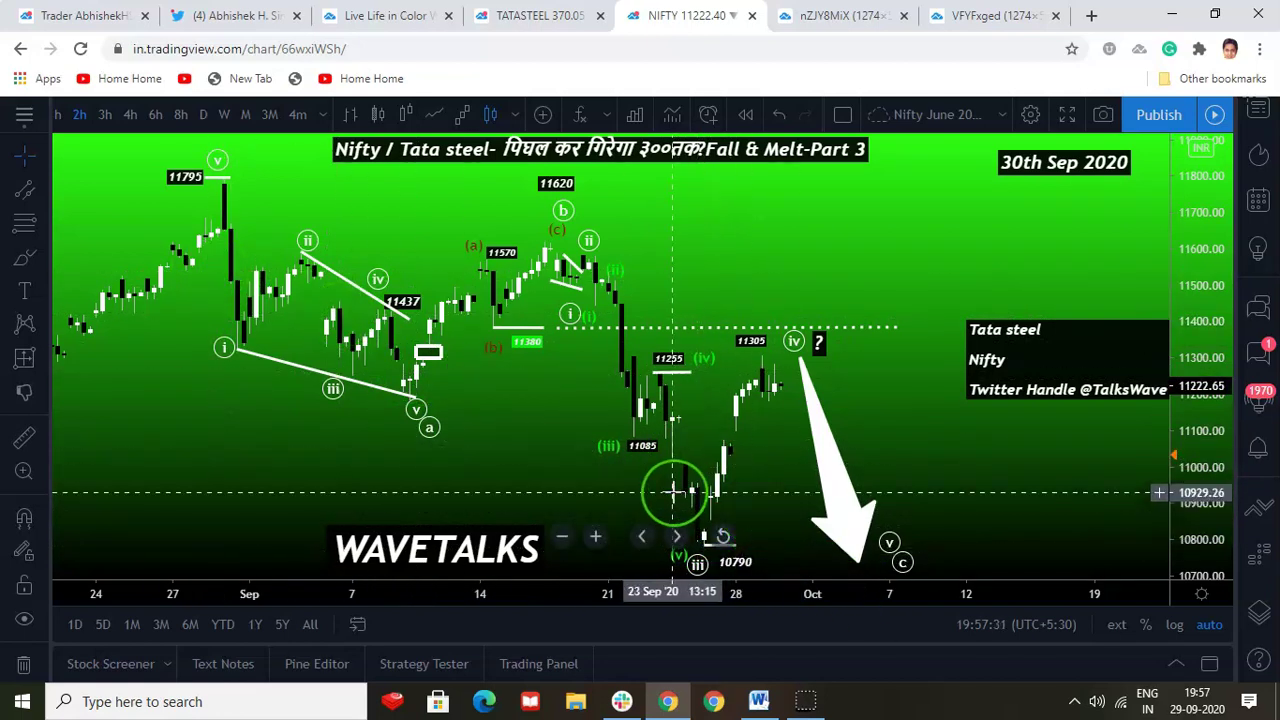
left_click(705, 542)
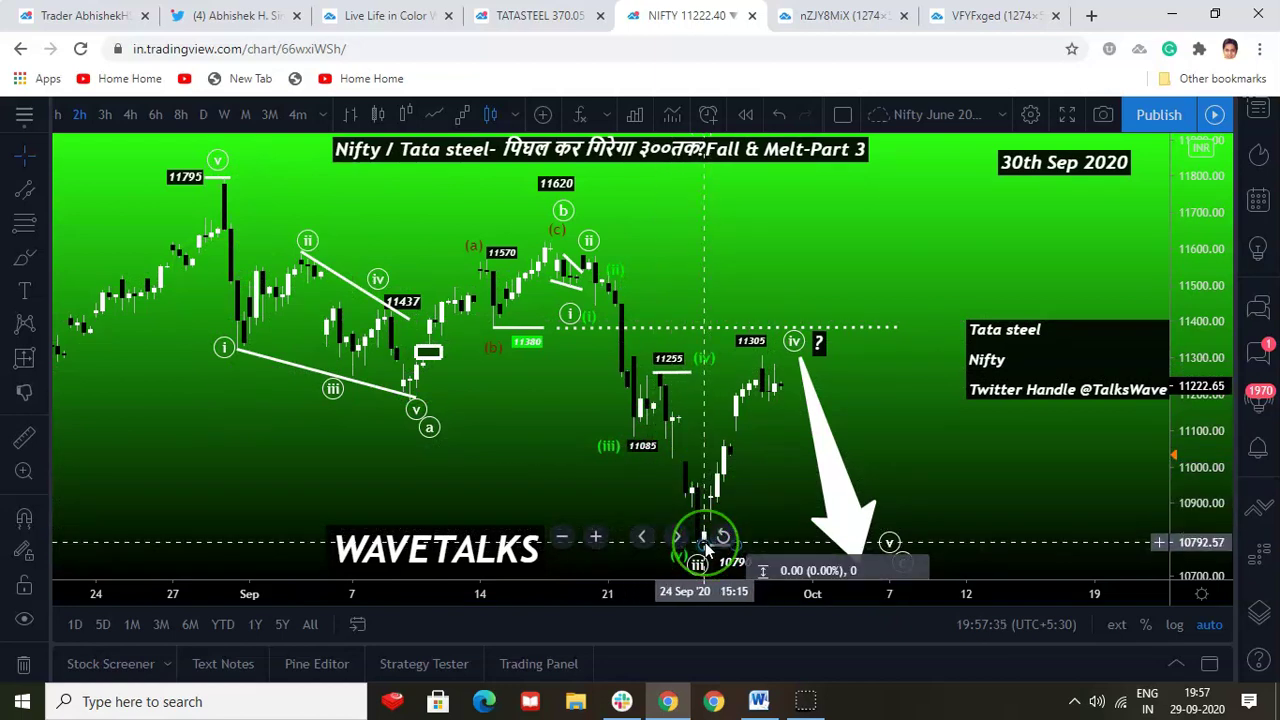
left_click(704, 543)
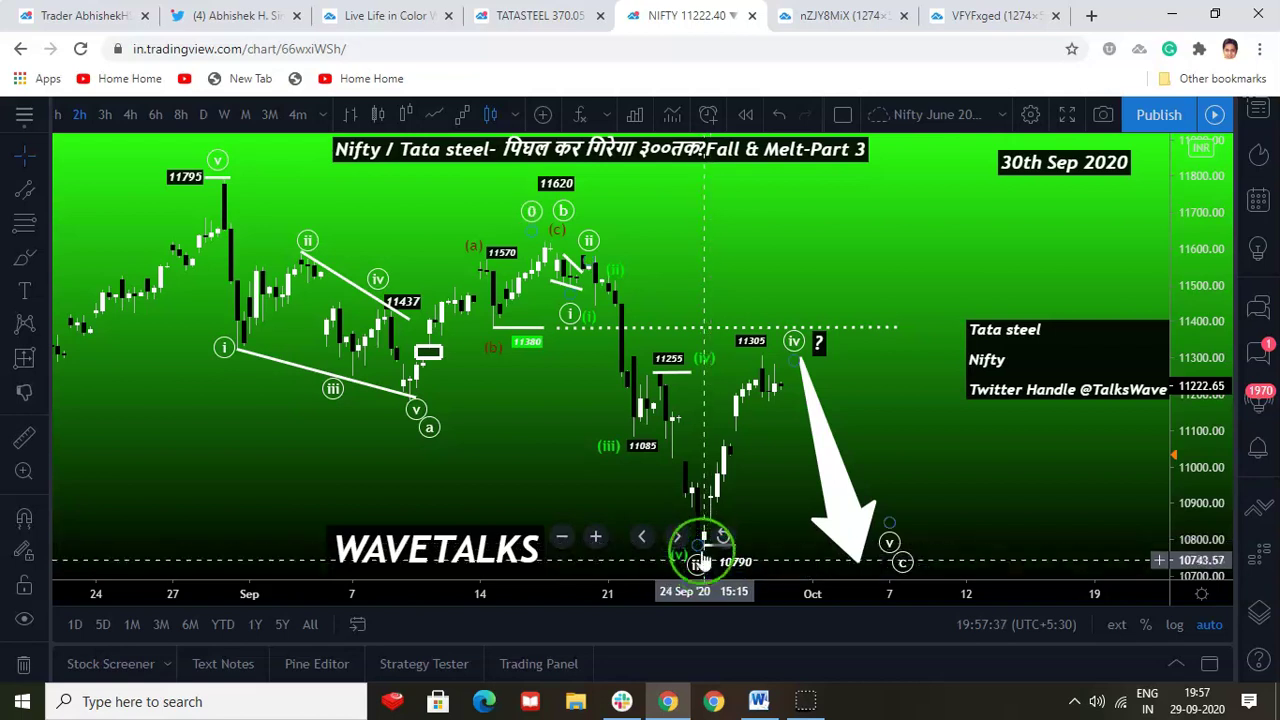
left_click(697, 563)
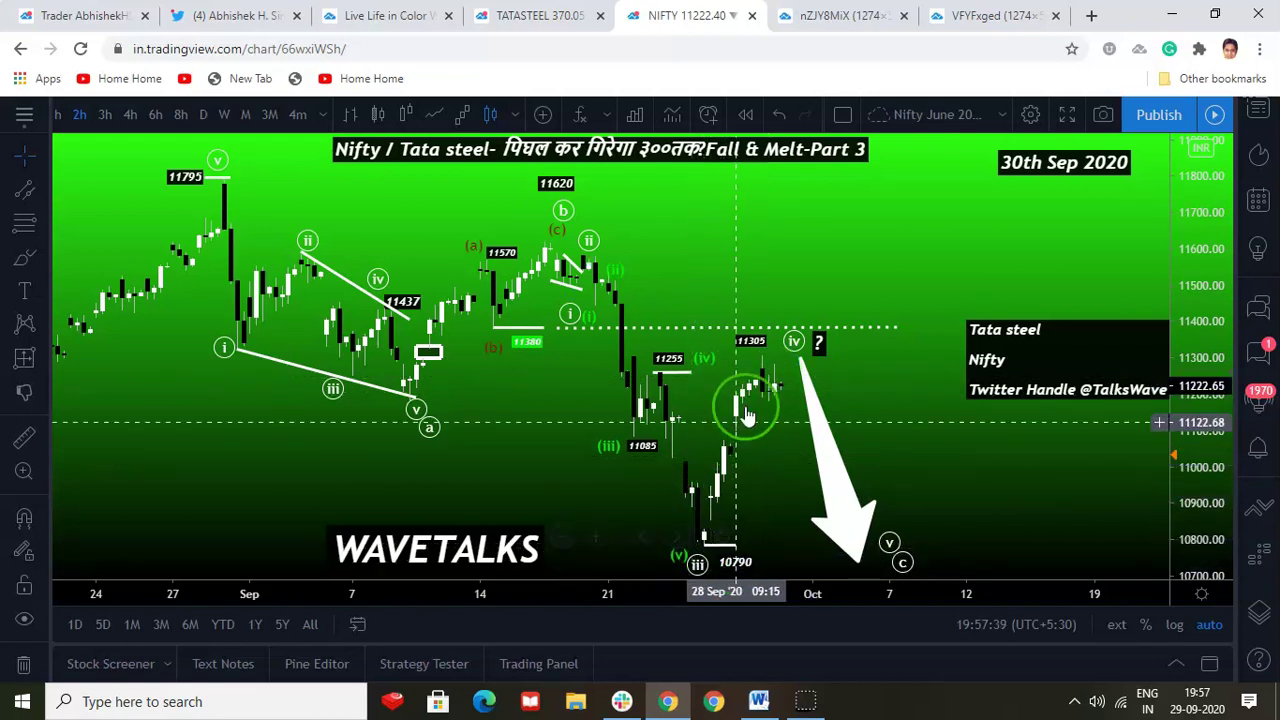
left_click(710, 540)
left_click(710, 548)
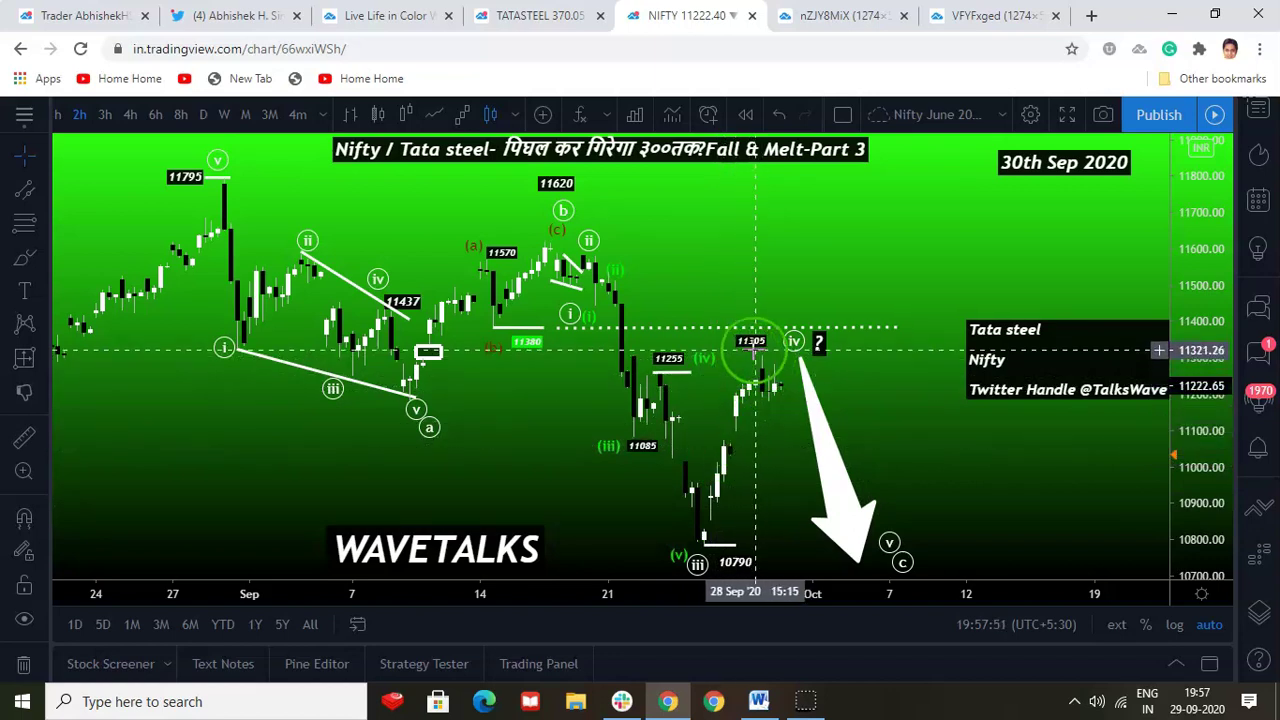
Examine the wave iv rebound on the Nifty chart against the 11255, 11305 and 11380 levels
left_click(656, 372, "shift")
left_click(690, 372)
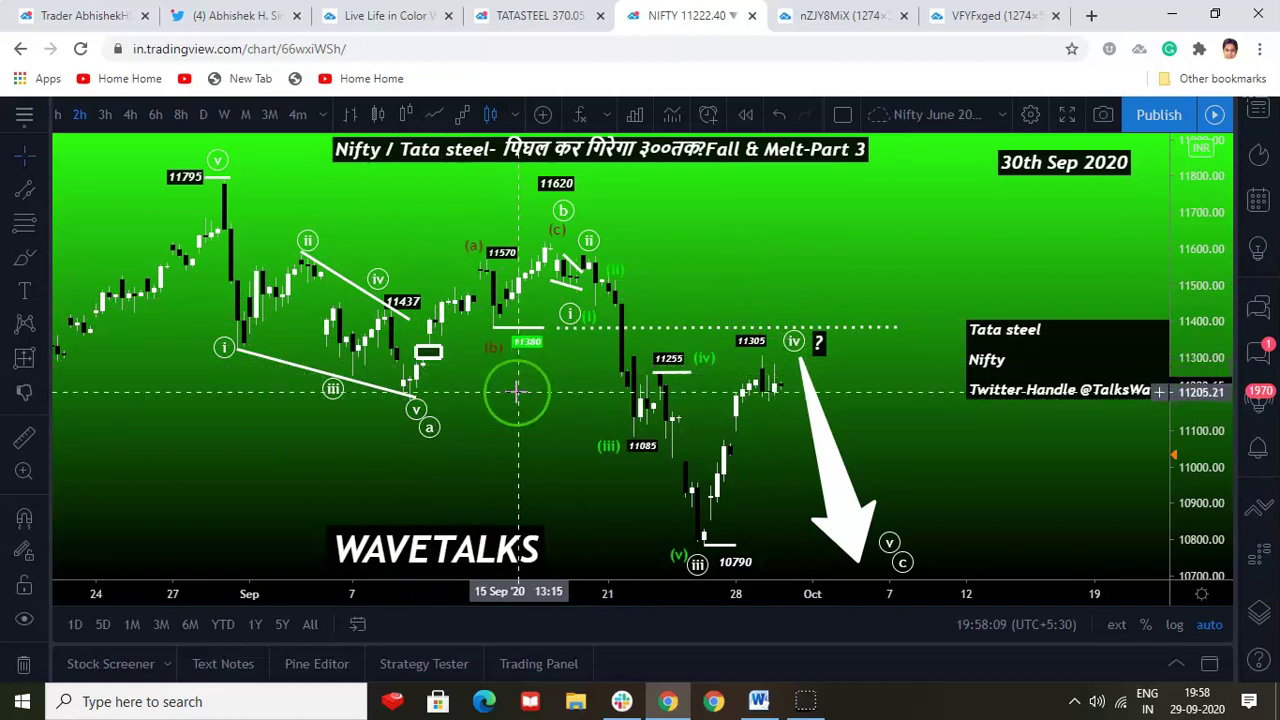
mouse_move(768, 358)
left_mouse_down()
mouse_move(762, 384)
mouse_move(769, 352)
left_mouse_up()
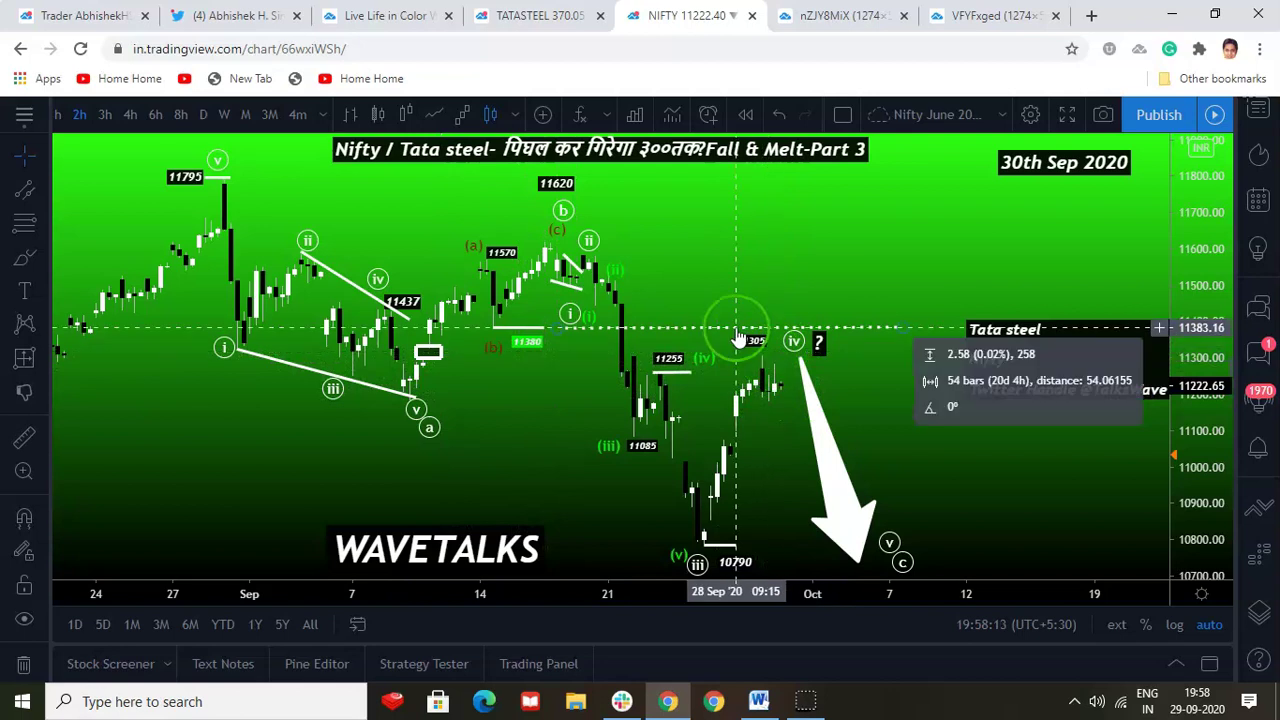
left_click_drag(769, 347, 763, 350)
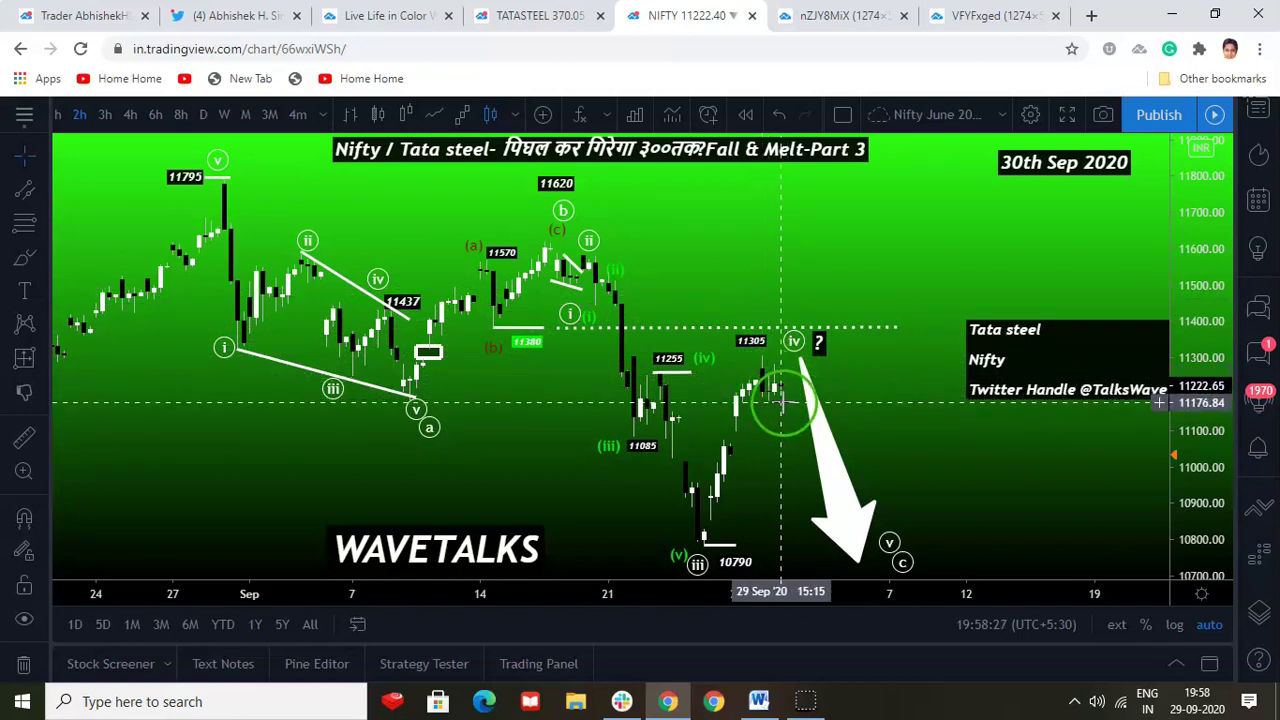
Draw a short horizontal dotted trend line at about 11170 beneath the latest Nifty candles of 29 September
left_click(44, 200)
left_click(110, 122)
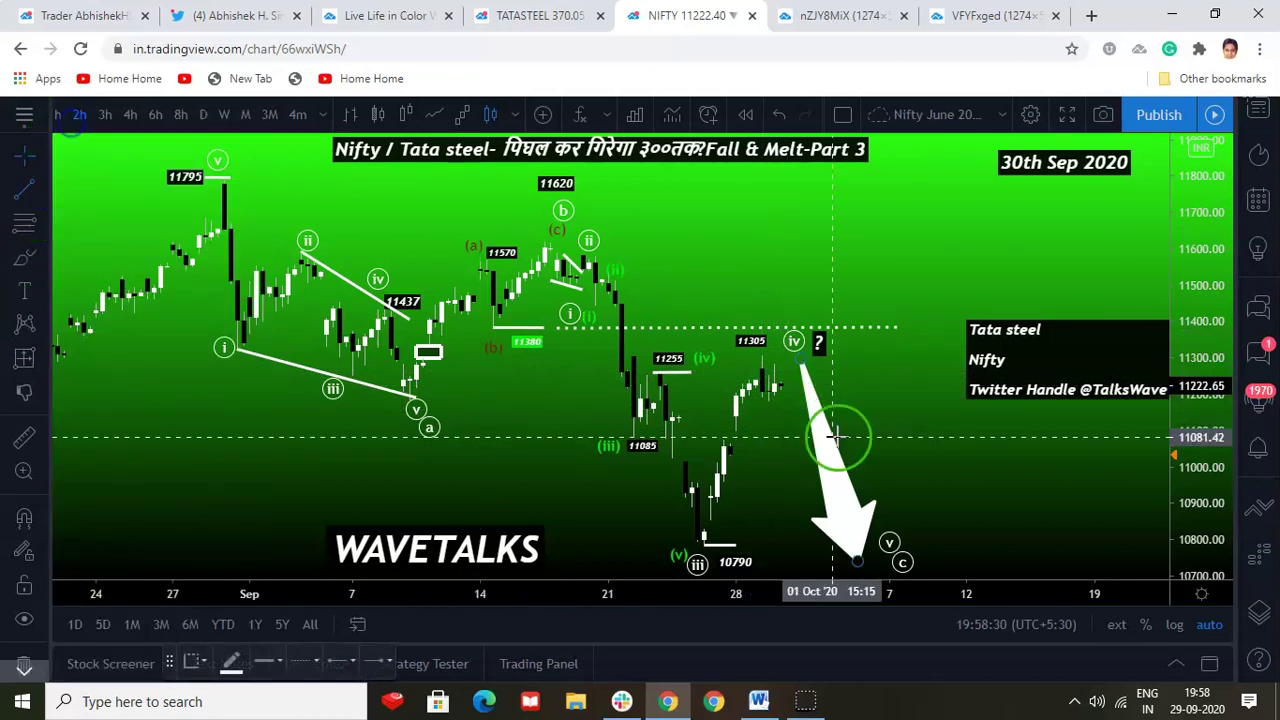
left_click(762, 403)
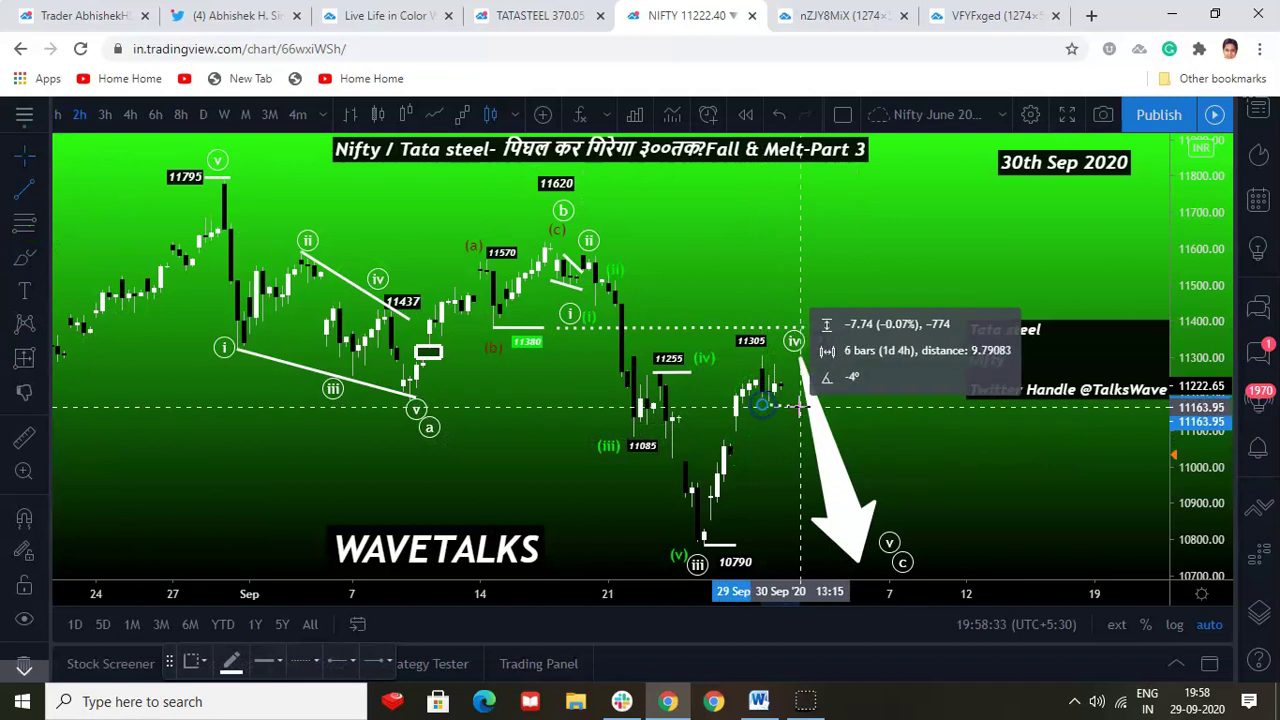
left_click(806, 403)
left_click(783, 426)
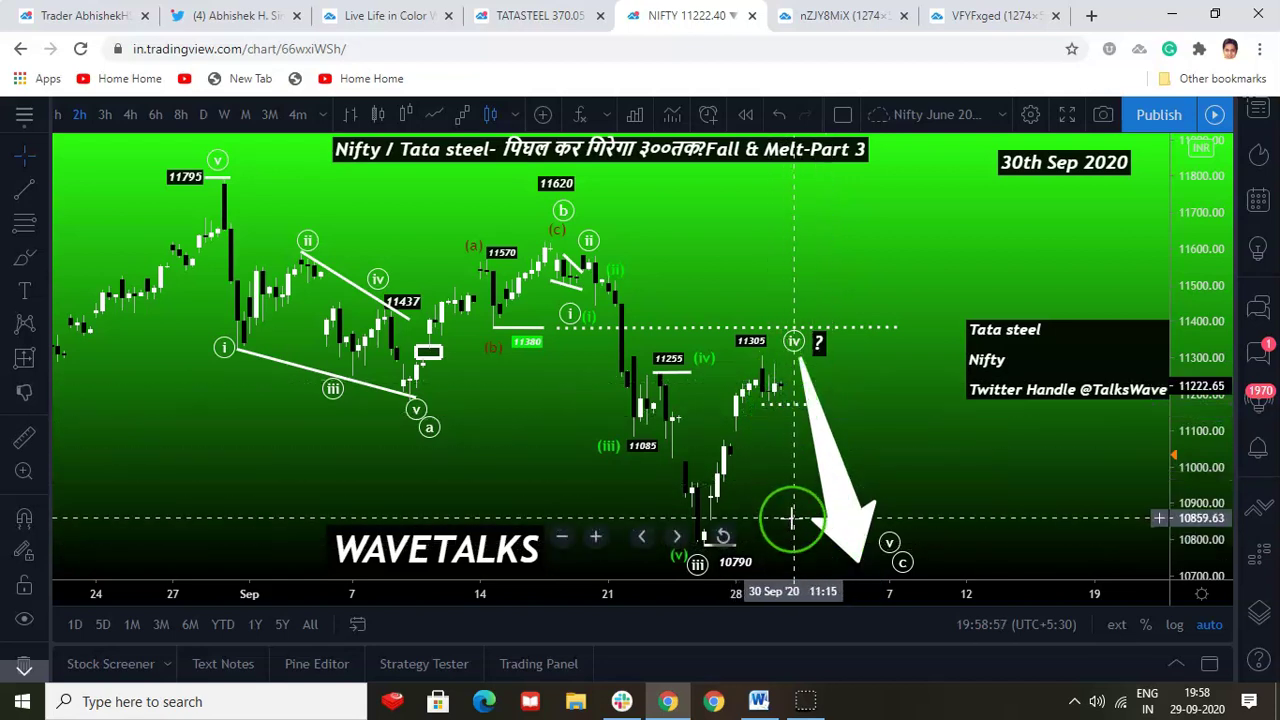
left_click(787, 413)
left_click(18, 393)
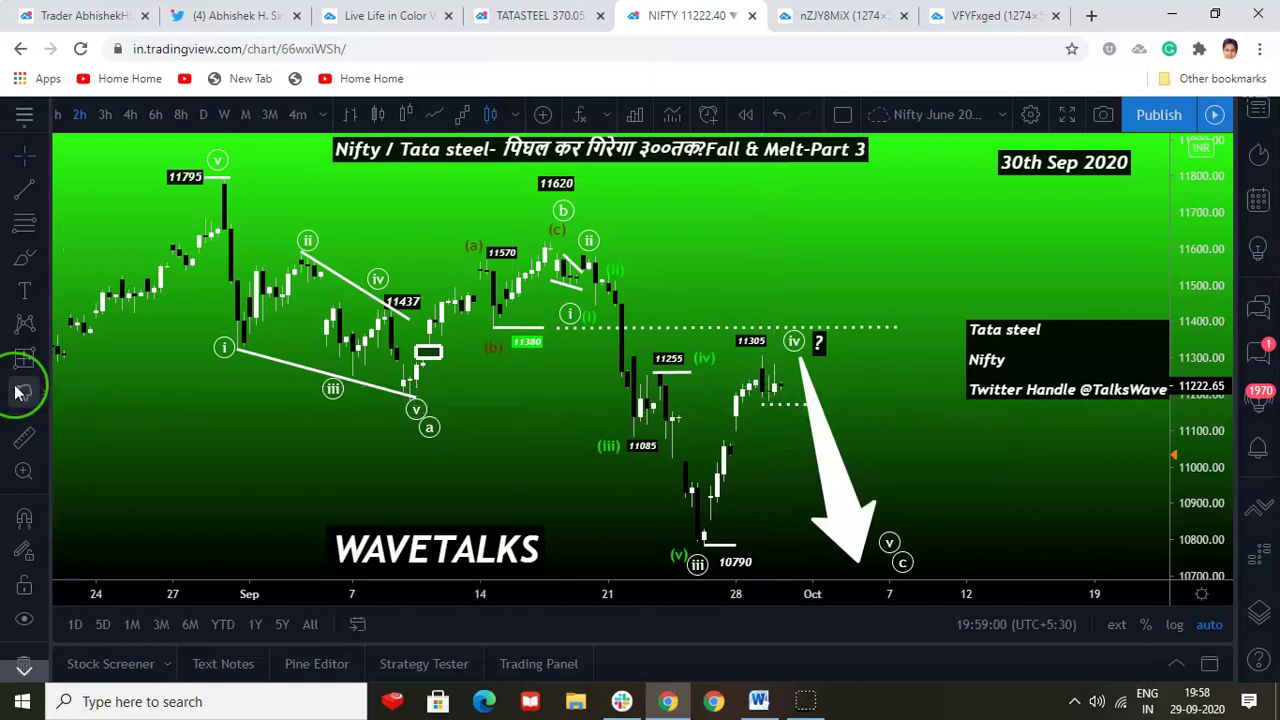
Clone the 11305 price label, place the copy beneath the new dotted line and change its text to 11180
right_click(746, 352)
left_click(806, 645)
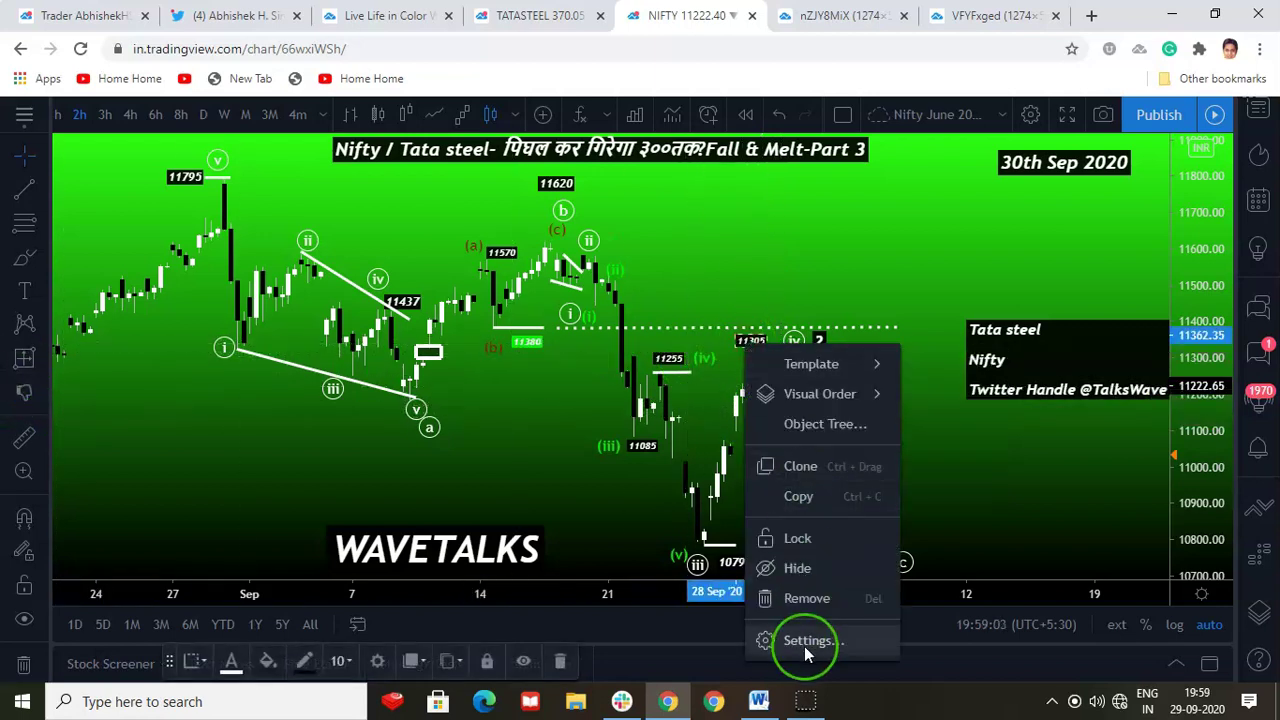
left_click(787, 527)
left_click_drag(769, 410, 791, 420)
double_click(789, 422)
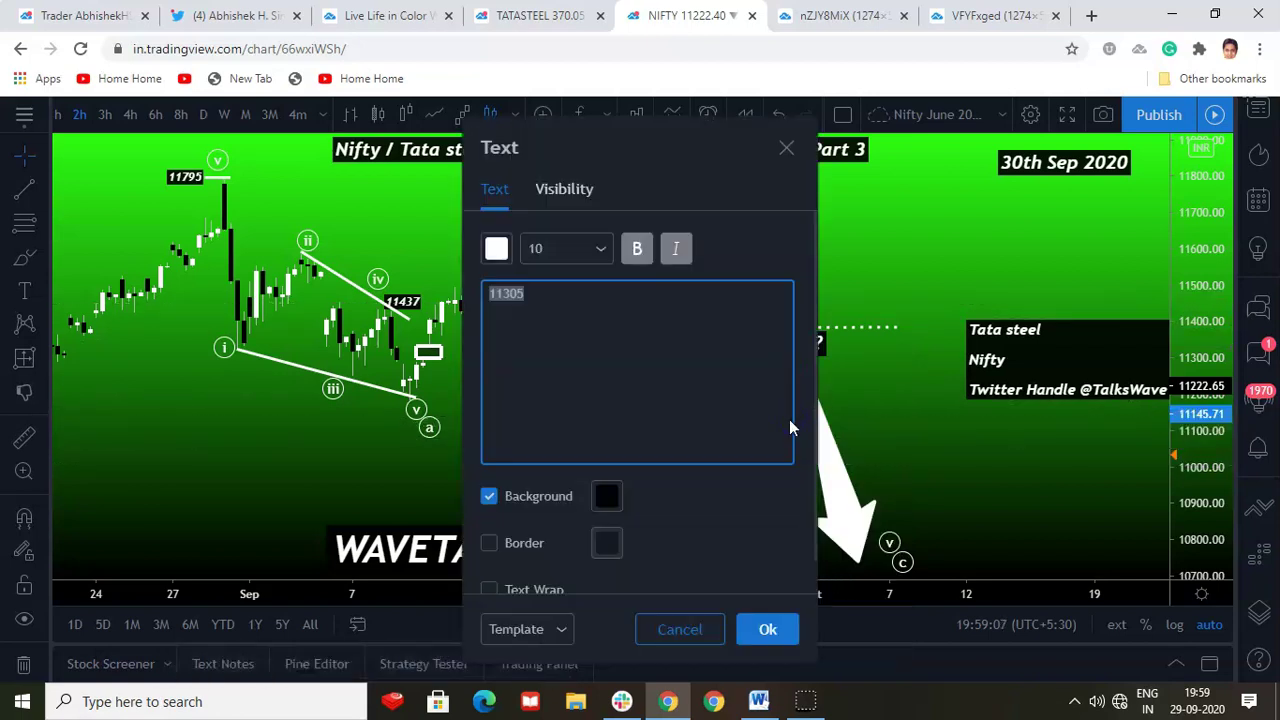
type("11180")
left_click(762, 628)
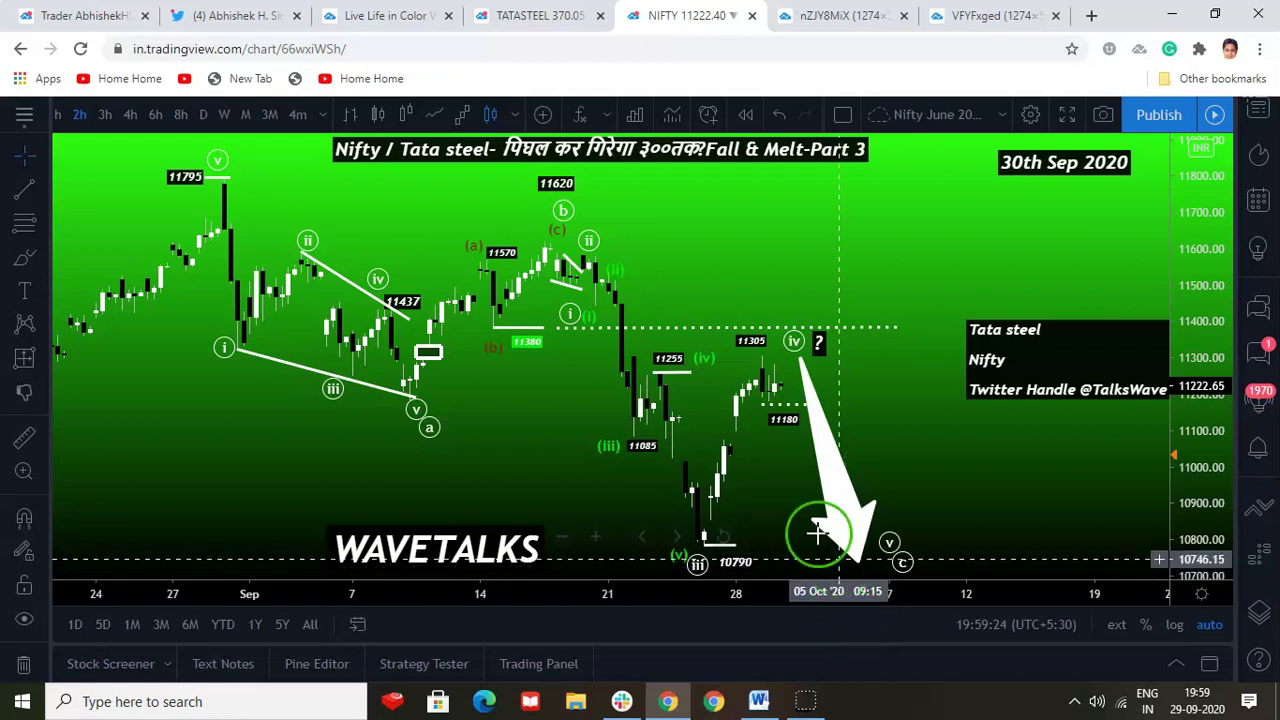
Examine the Nifty decline from the 11795 high through waves i and ii at the start of wave a
left_click(300, 186, "shift")
left_click(346, 206)
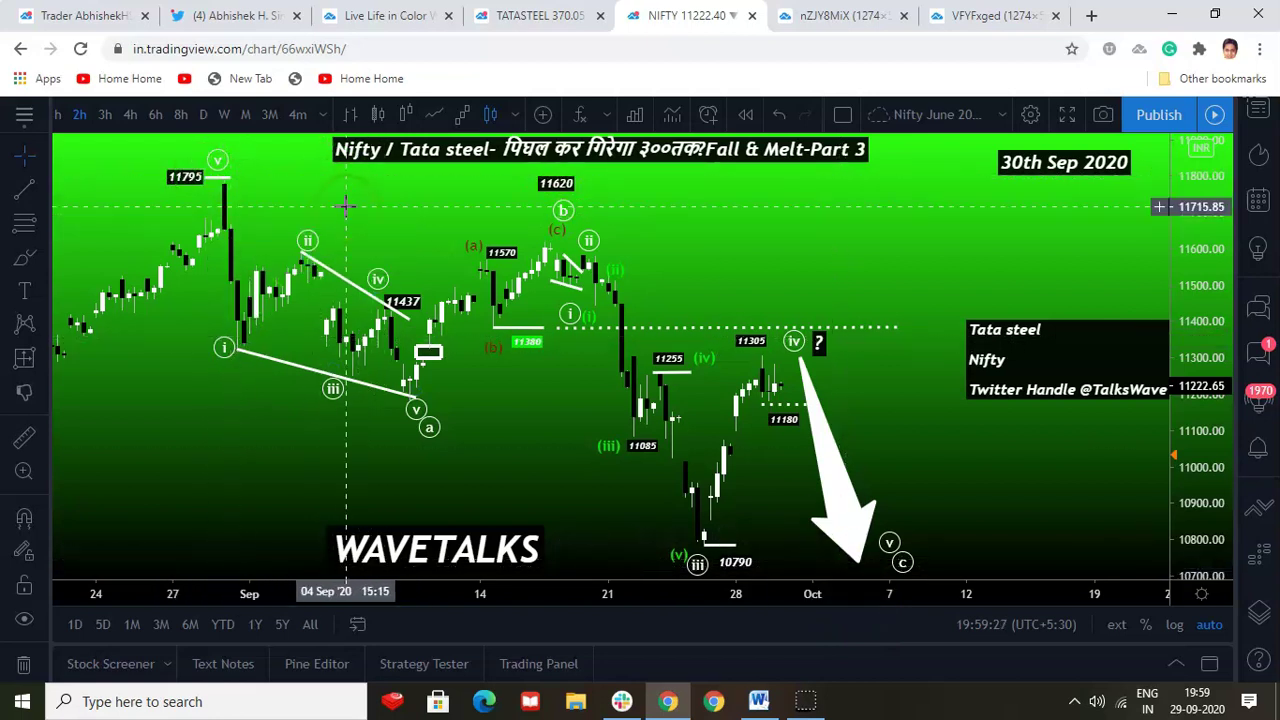
left_click(435, 411)
left_click(335, 433)
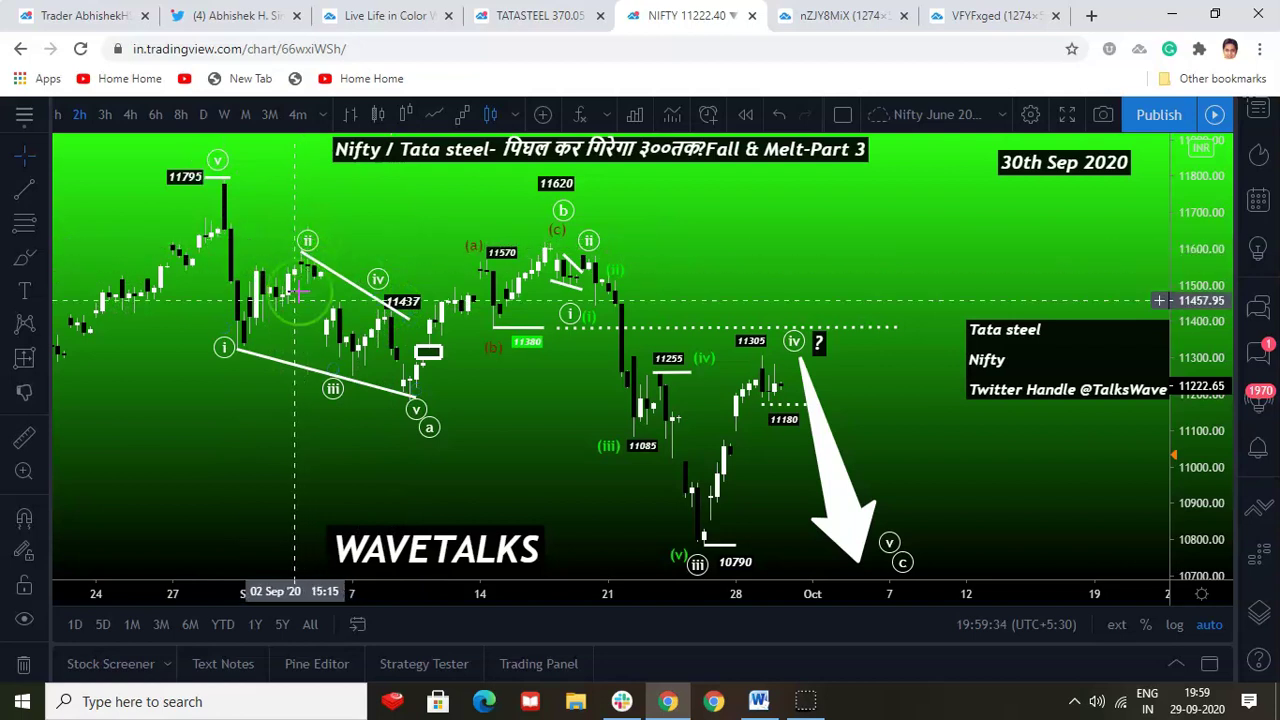
left_click(229, 363)
left_click(203, 288)
left_click(318, 282)
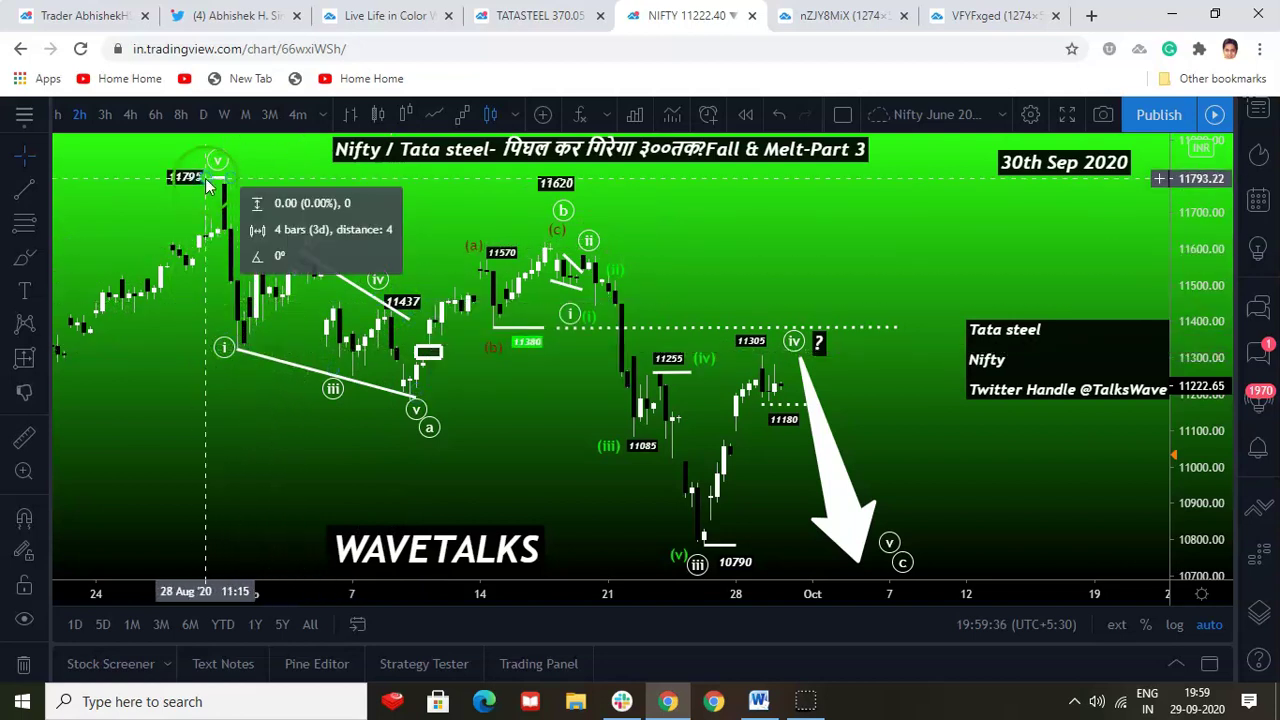
left_click(243, 352)
left_click(287, 231)
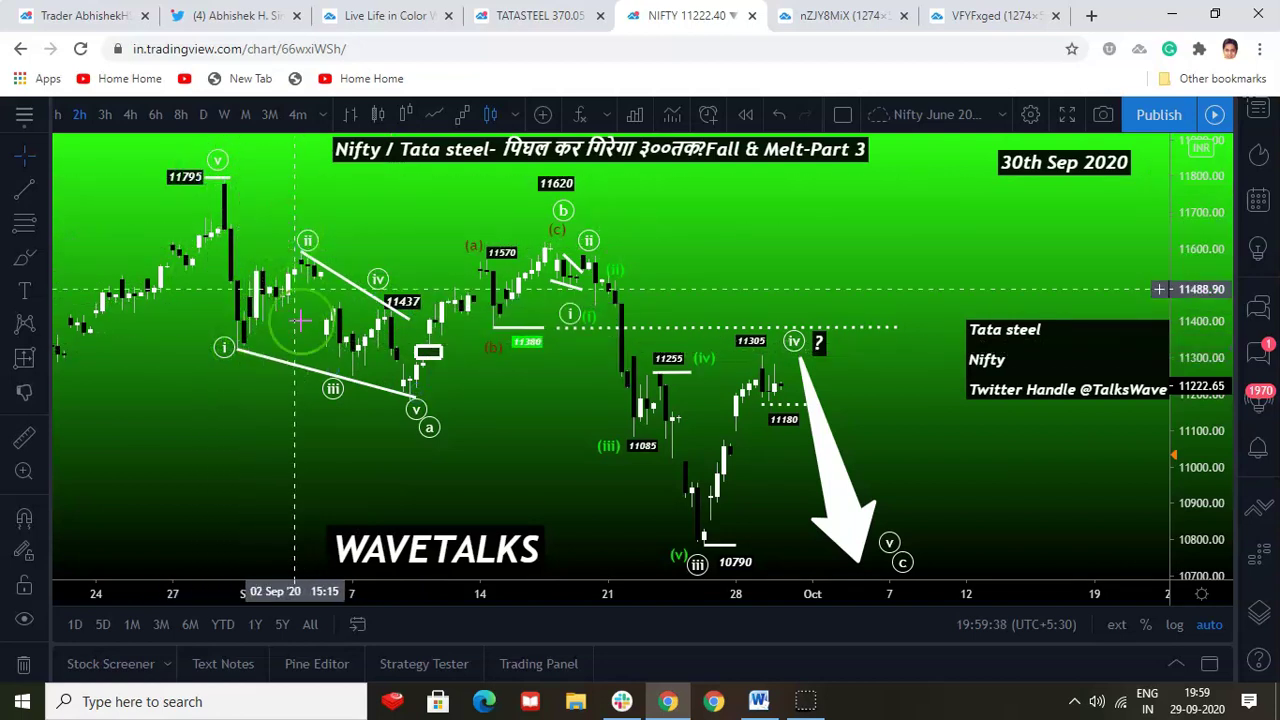
Examine the wedge of wave a, comparing the lows of waves i, iii and v with the wave iv high at 11437
left_click(413, 305)
left_click(231, 330)
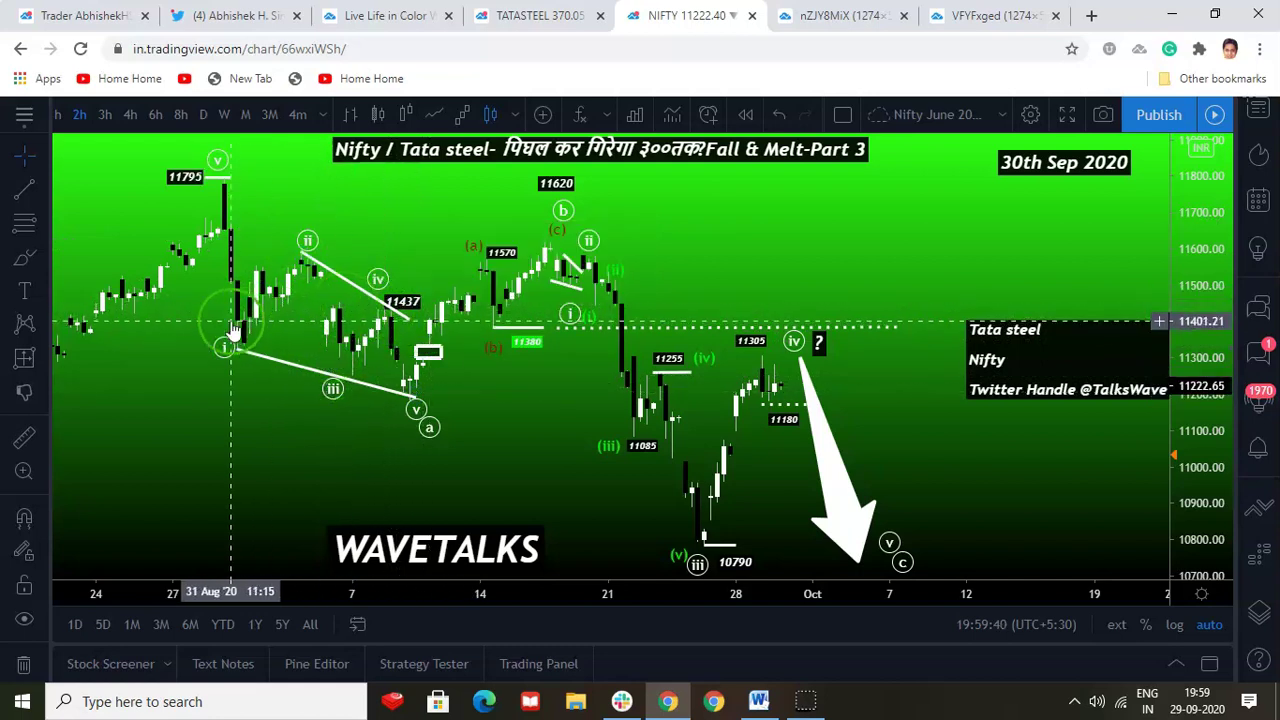
left_click(343, 352)
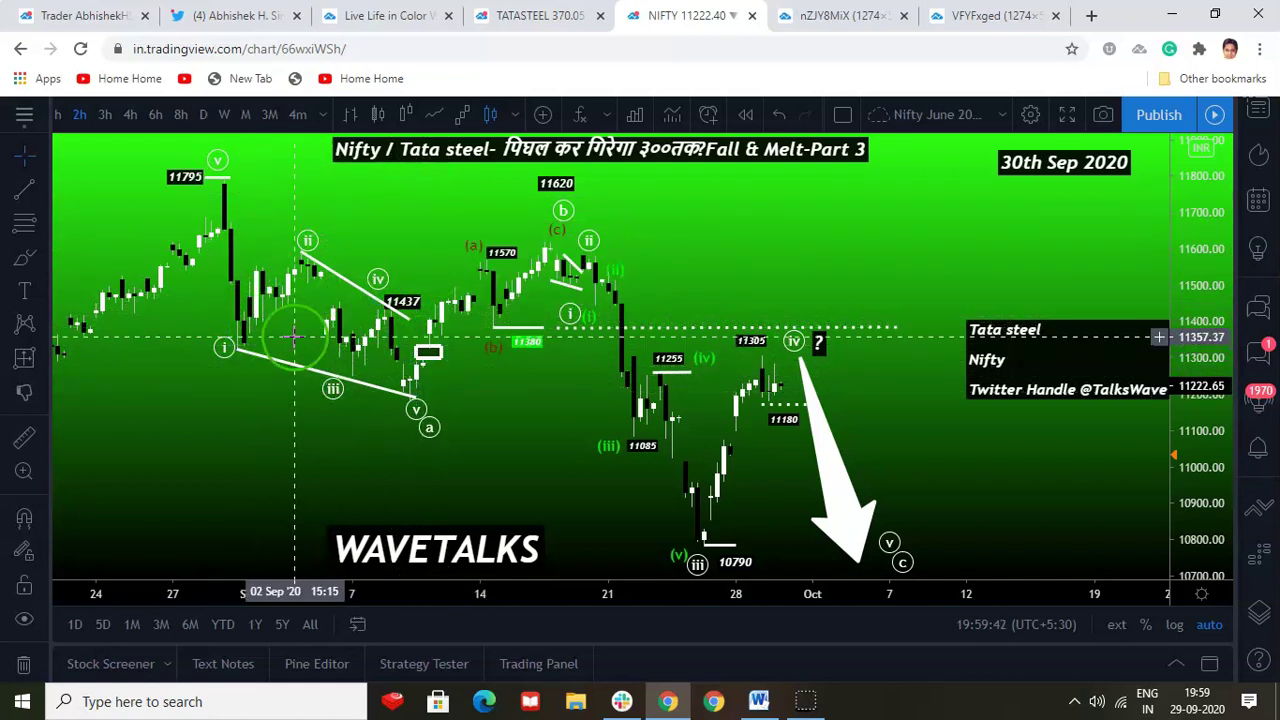
left_click(551, 491)
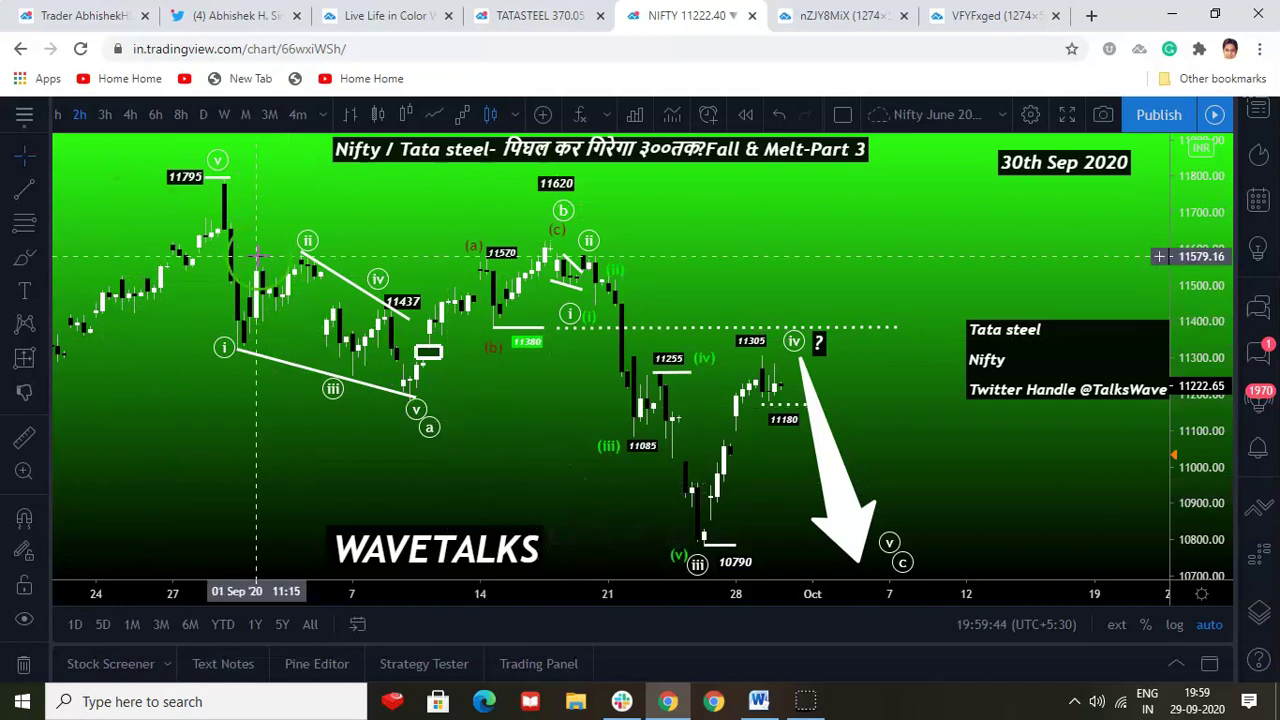
left_click(321, 331)
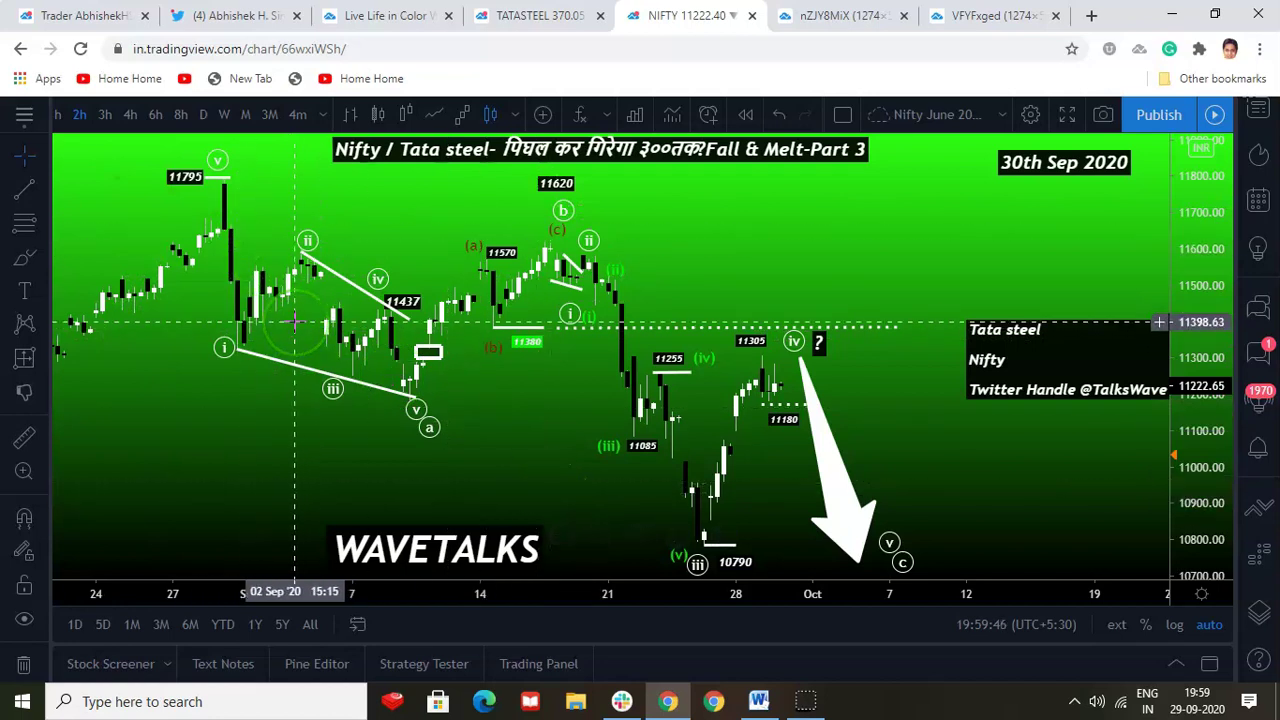
left_click(414, 394)
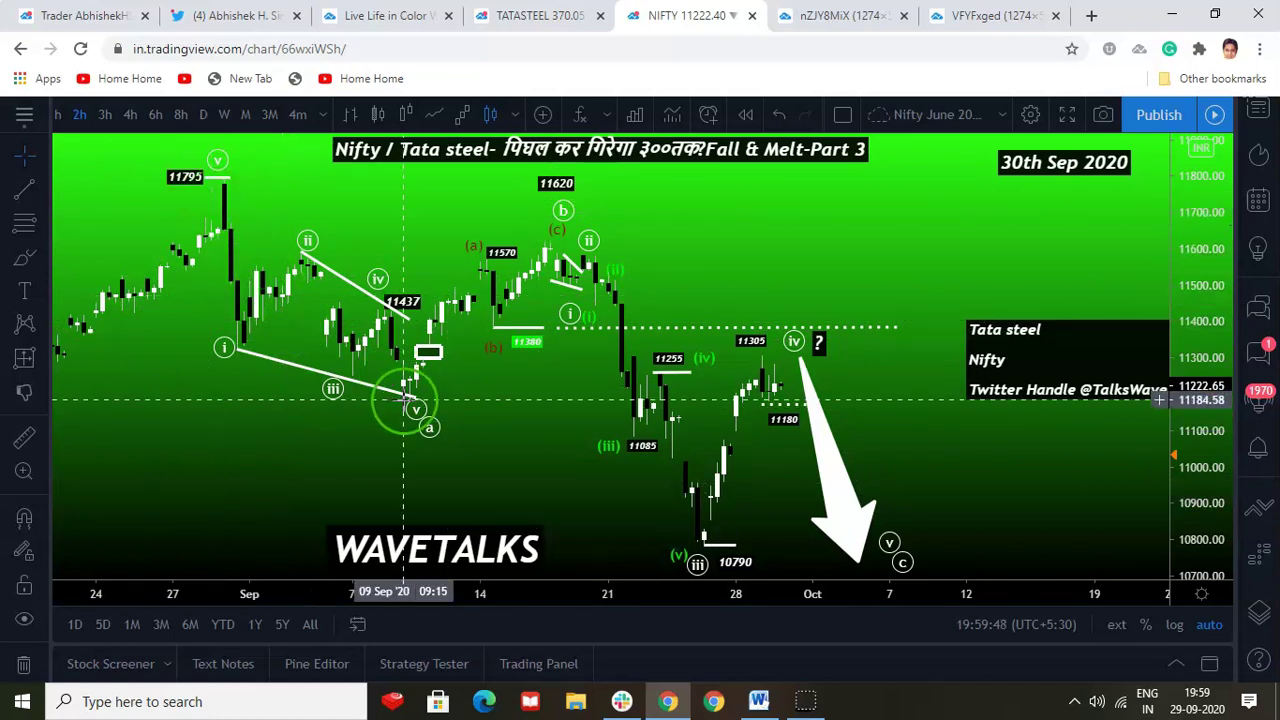
left_click(298, 312)
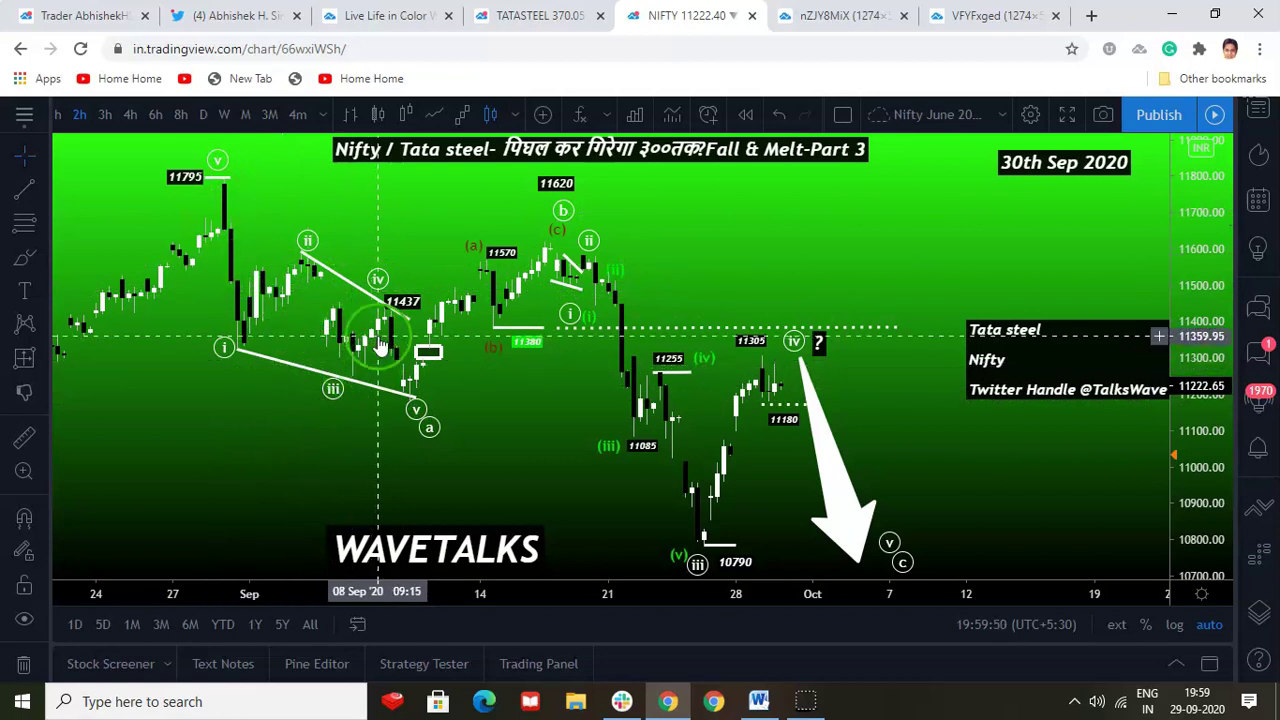
left_click(308, 328)
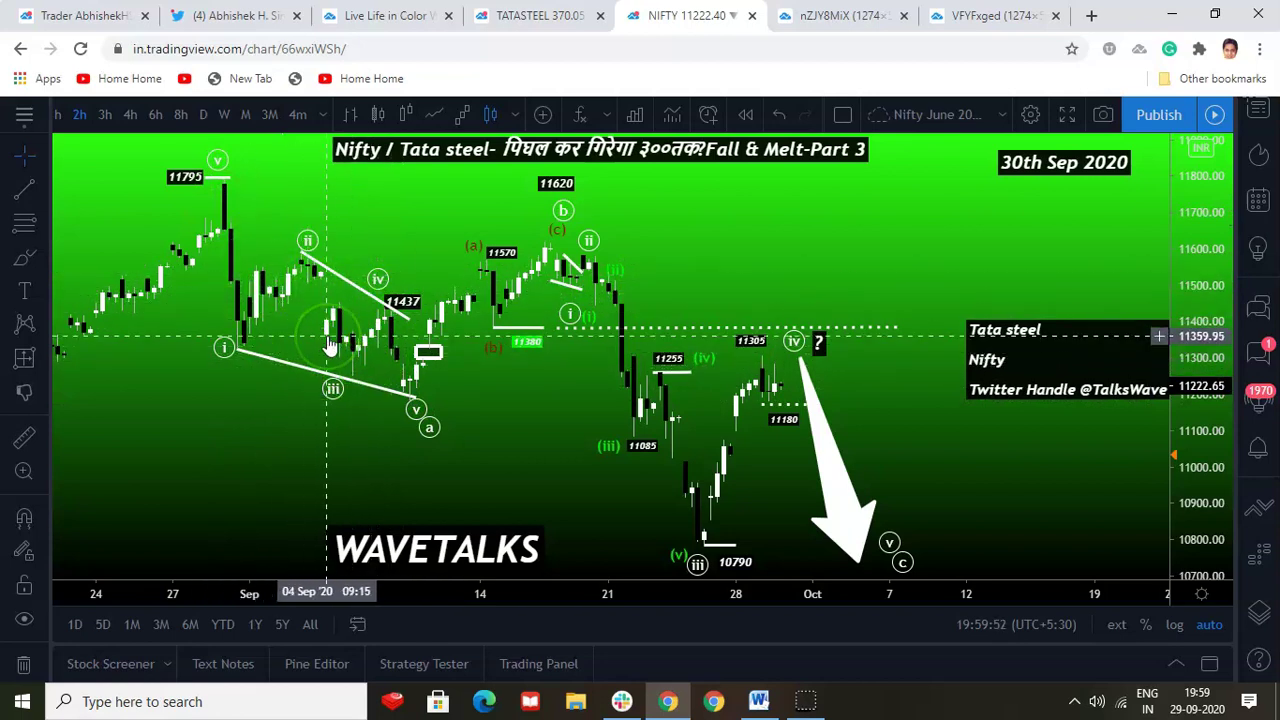
Examine the small wave i wedge below the 11620 high and its relation to wave ii
left_click(628, 340)
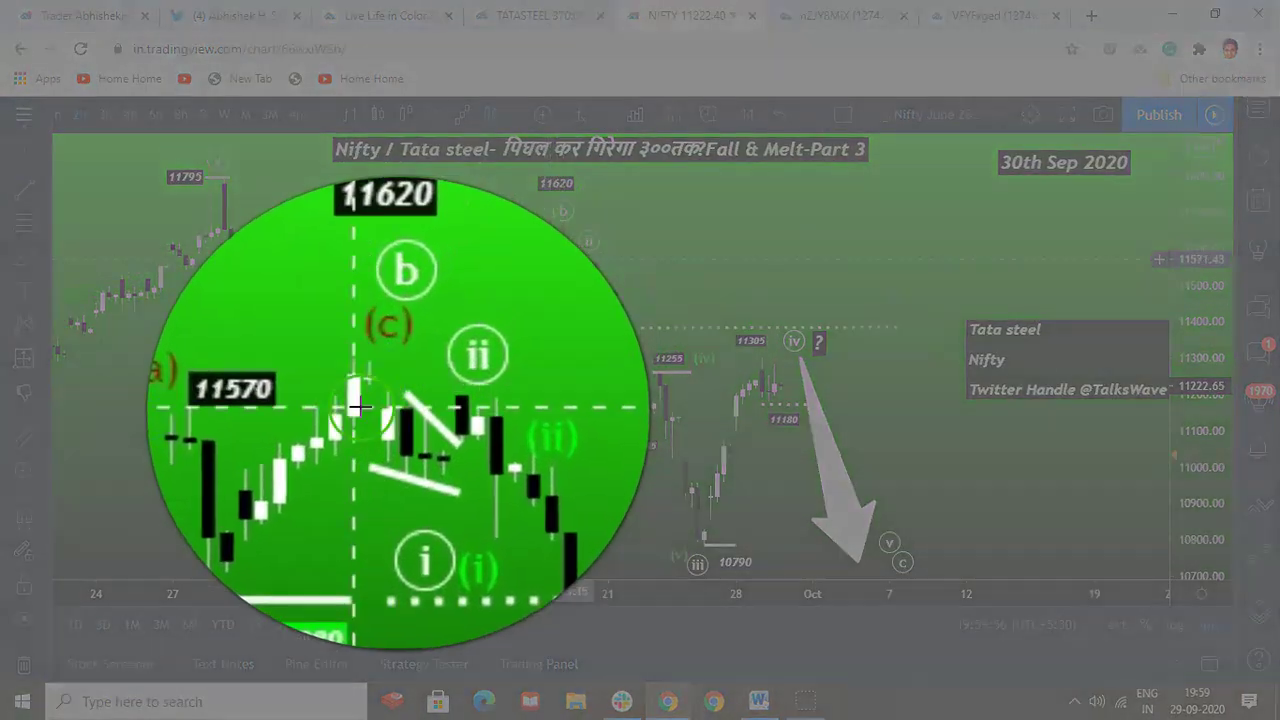
left_click(577, 293)
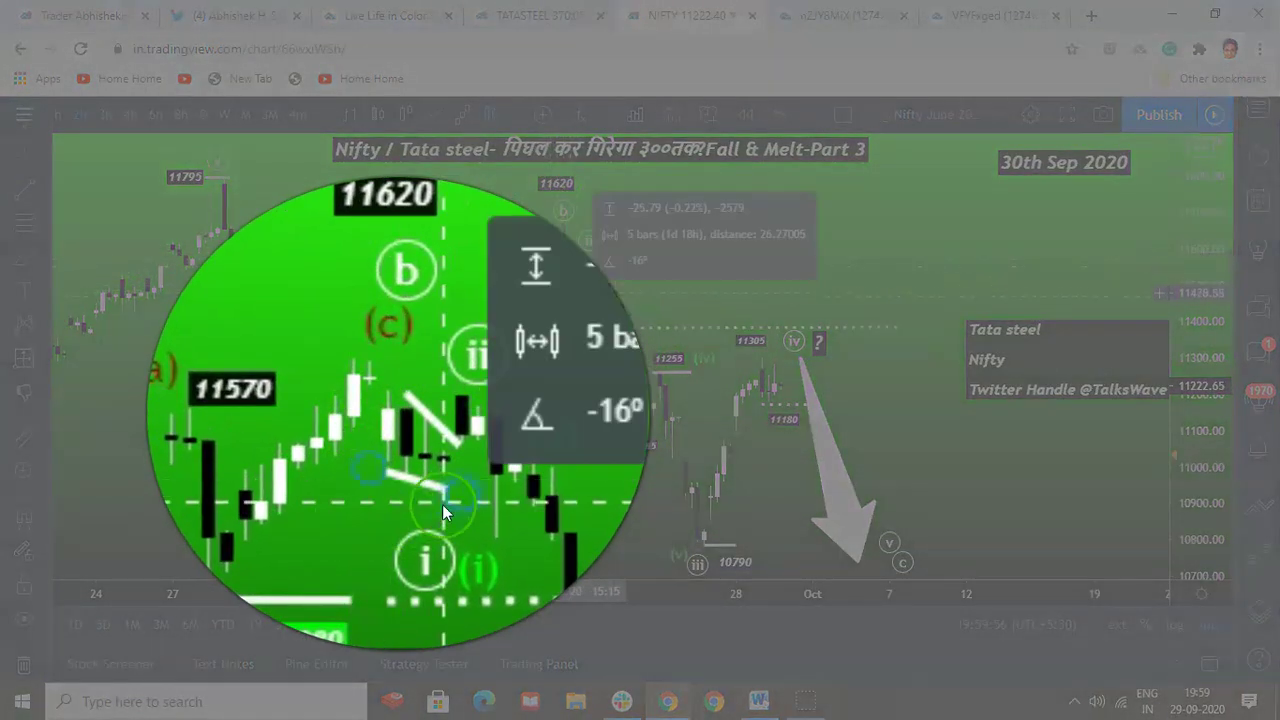
left_click(581, 291)
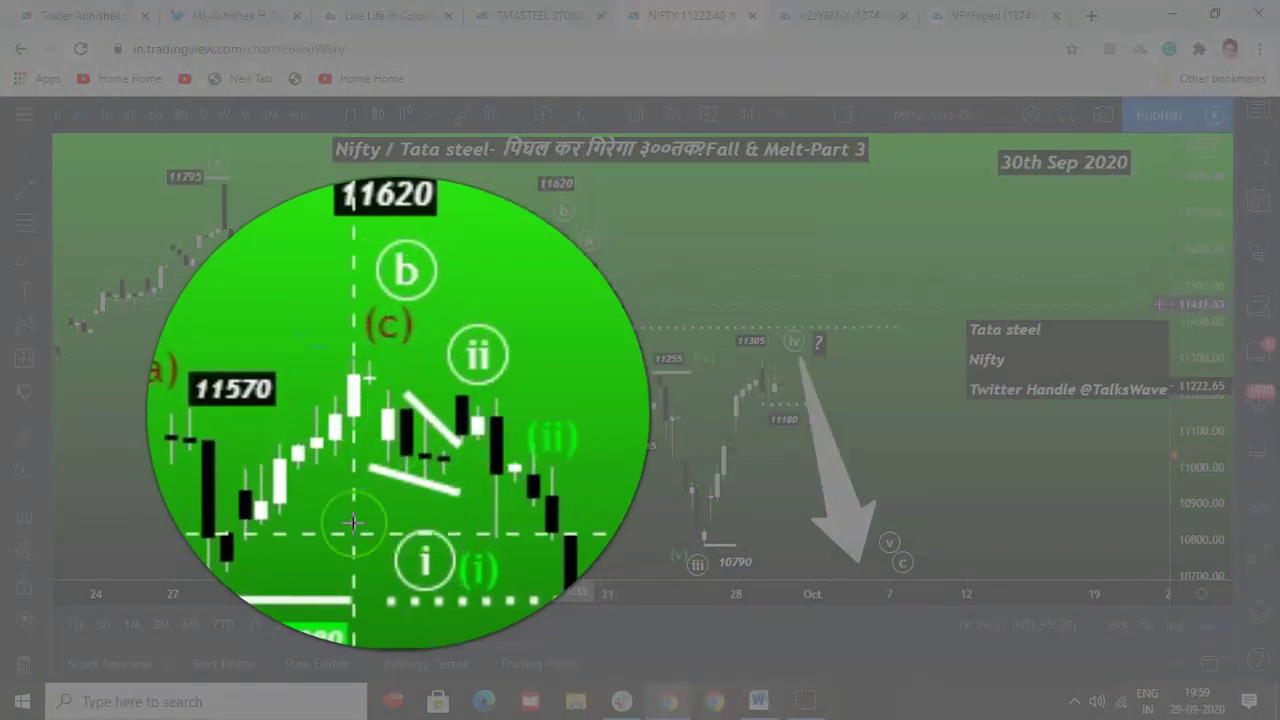
left_click(420, 530)
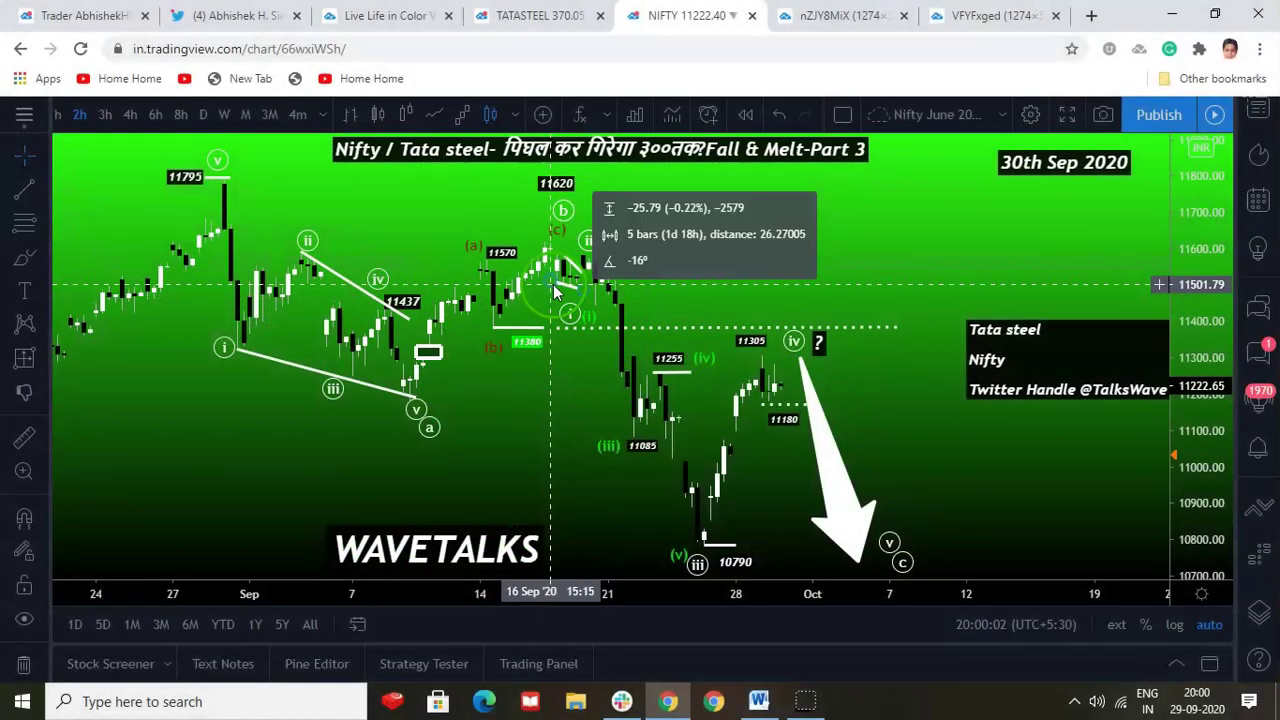
left_click(576, 293)
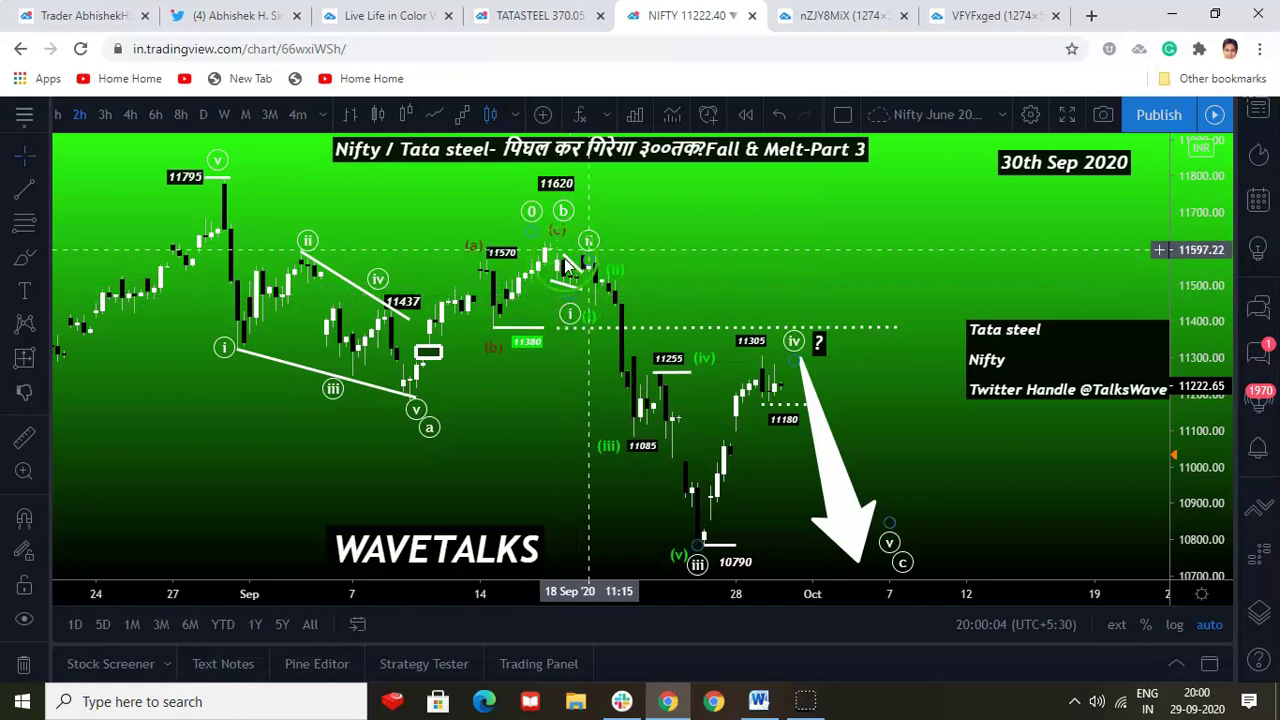
left_click(578, 298)
left_click(596, 366)
left_click(594, 293)
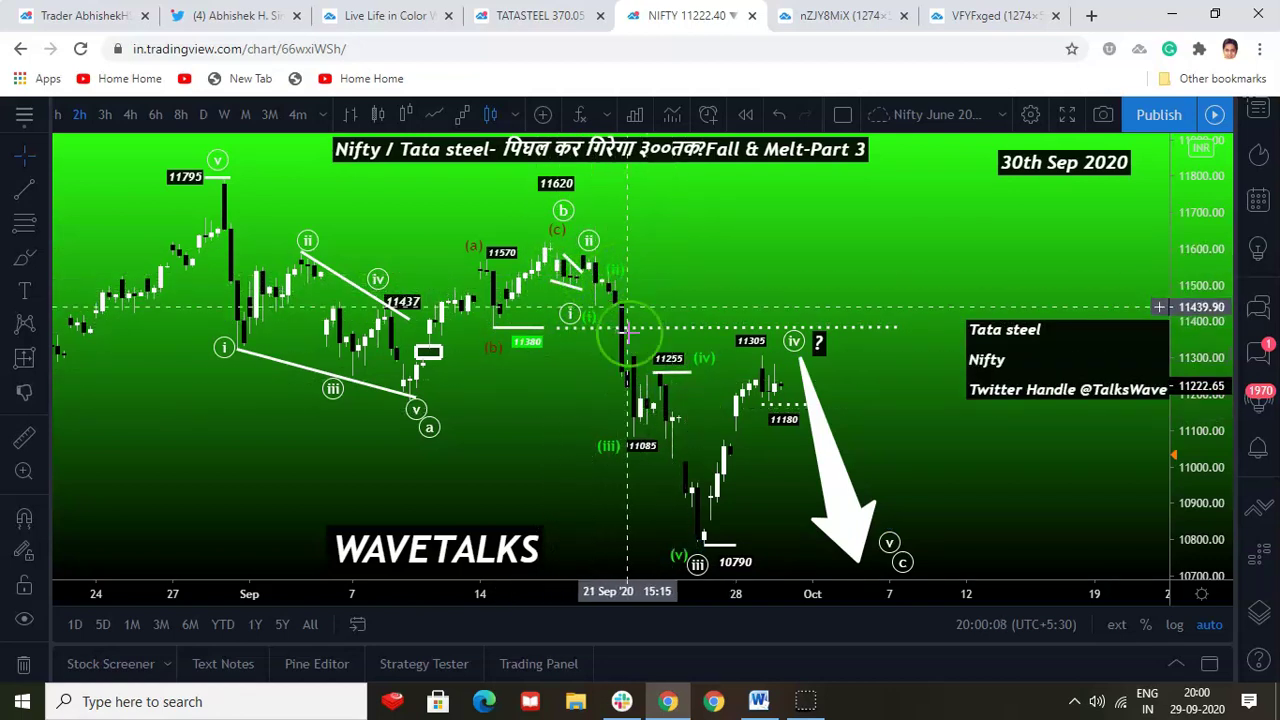
left_click(565, 270)
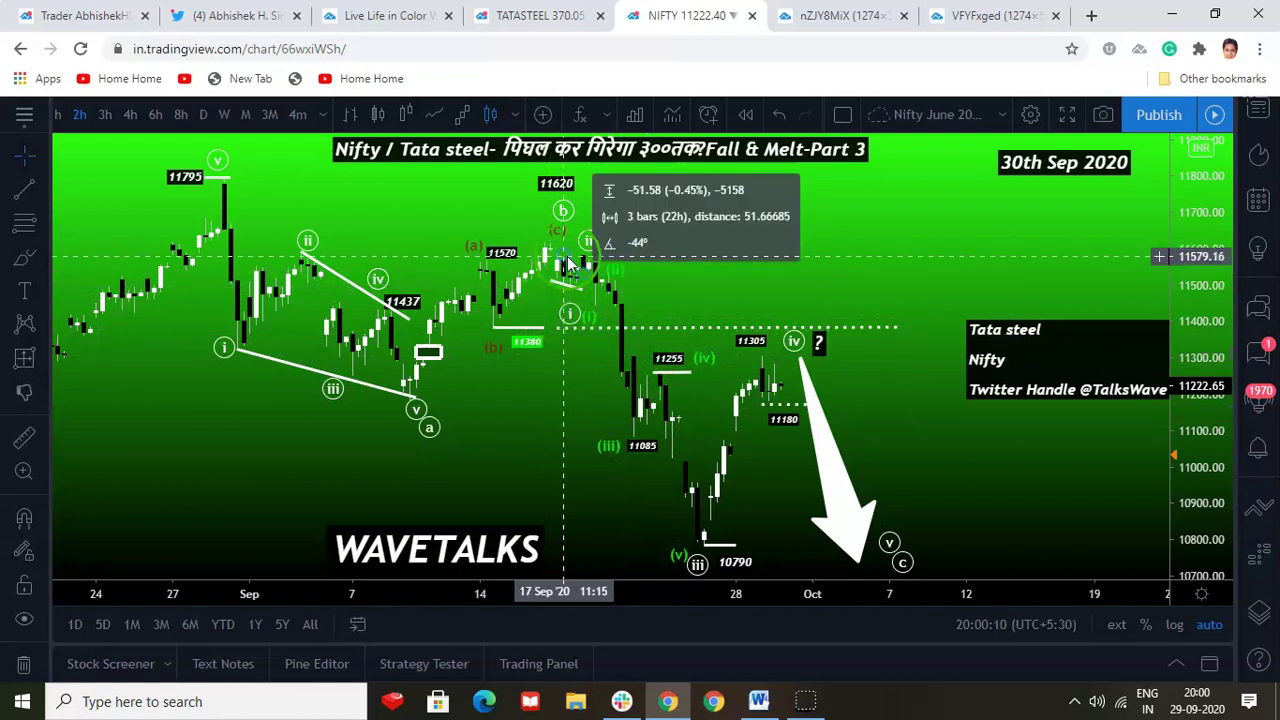
left_click(551, 280)
left_click(573, 302)
left_click(569, 297)
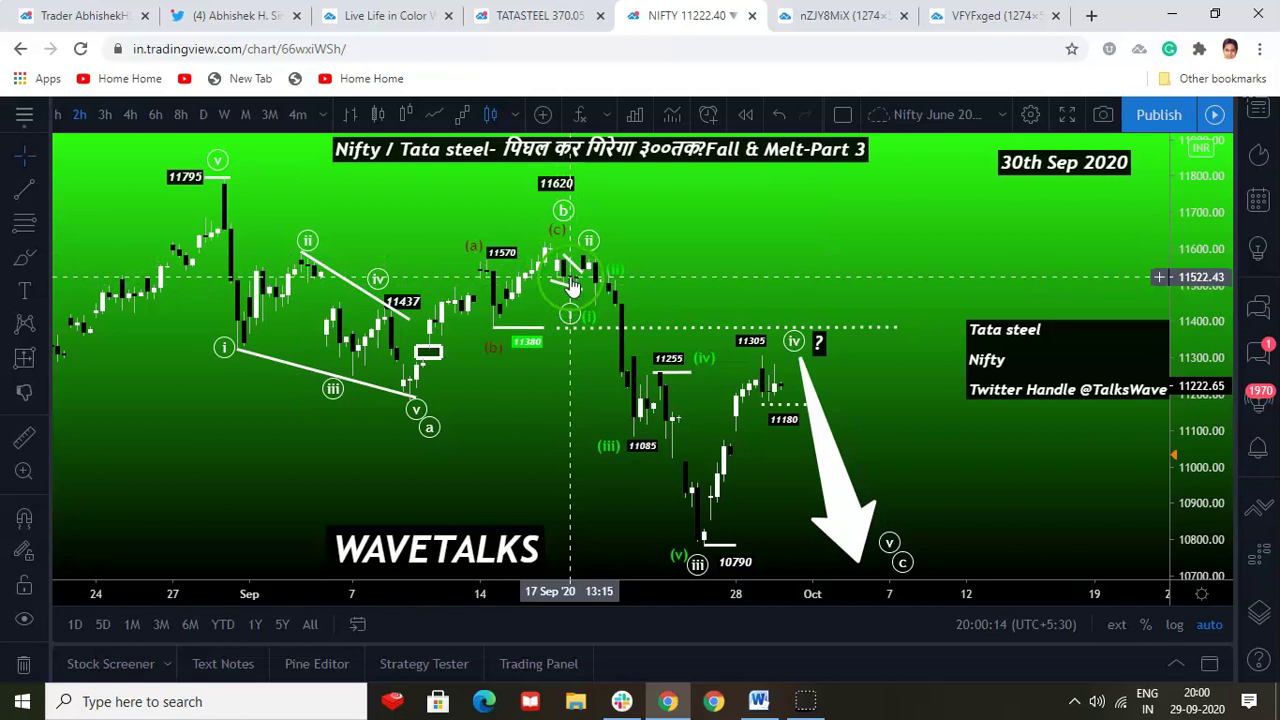
left_click(577, 305)
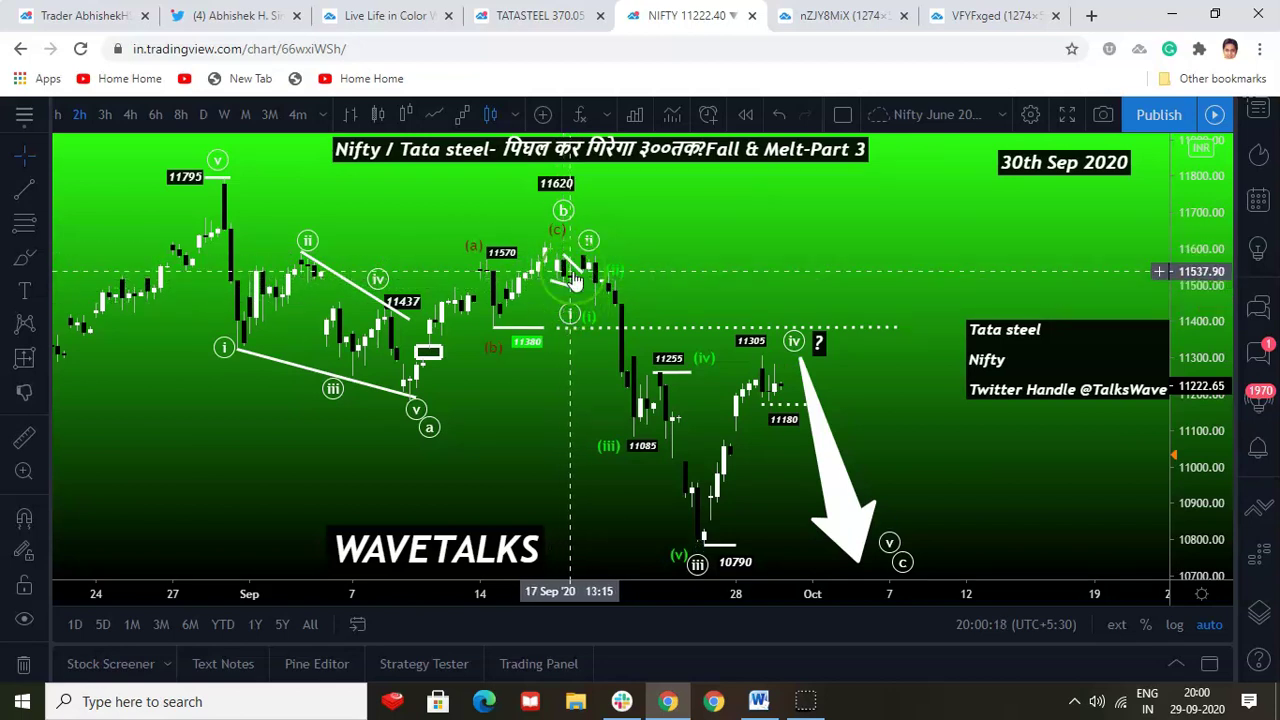
left_click(583, 287)
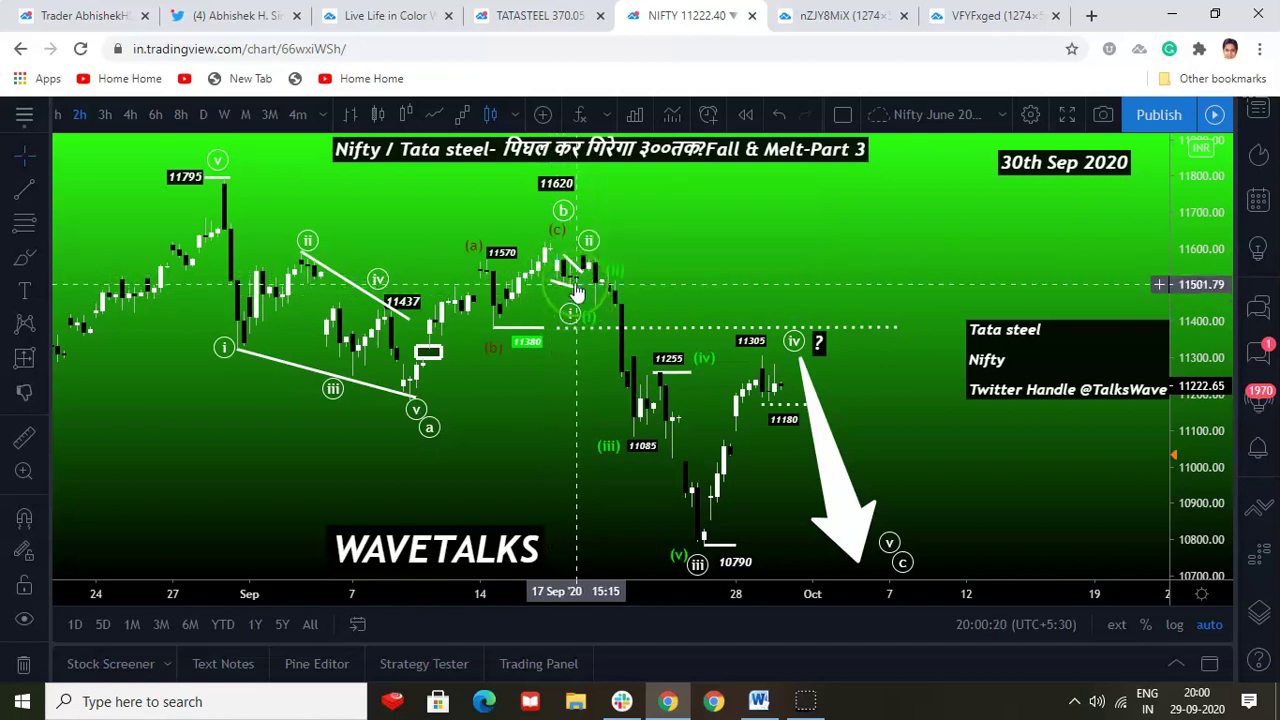
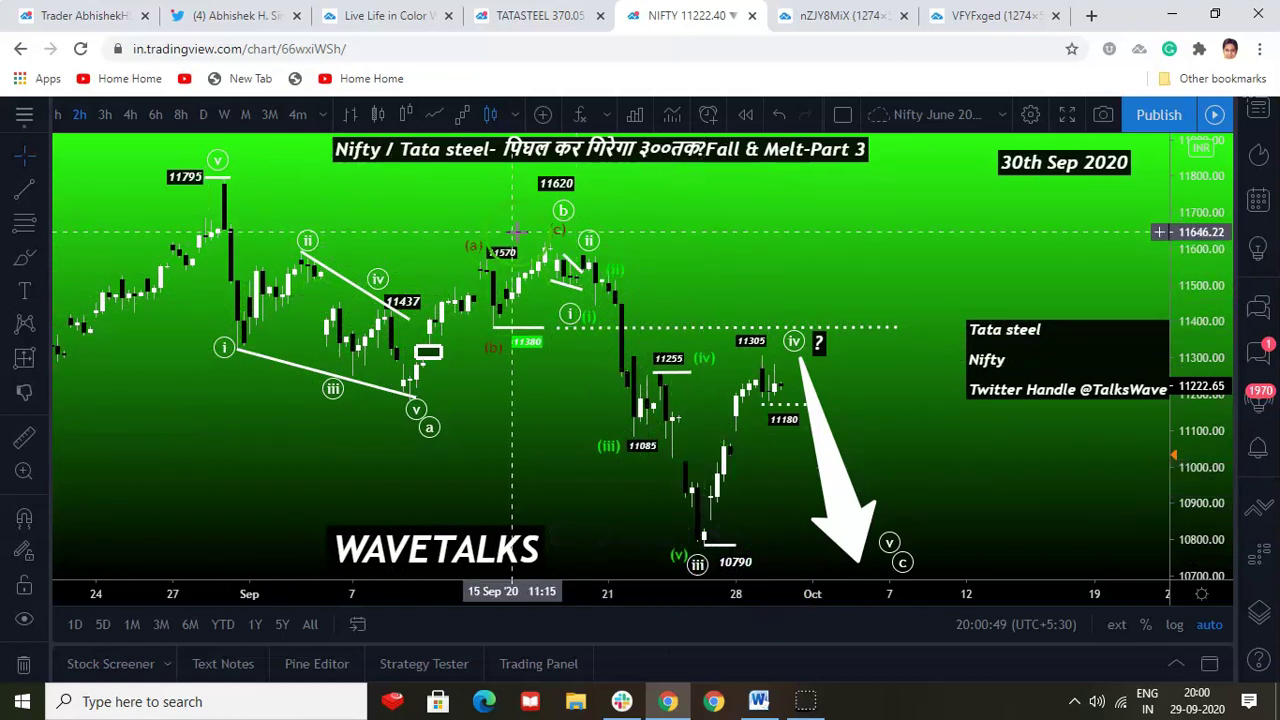
Compare the end of wave i in the small wedge with the questioned wave iv rebound near 11305
left_click(568, 244, "shift")
left_click(585, 262)
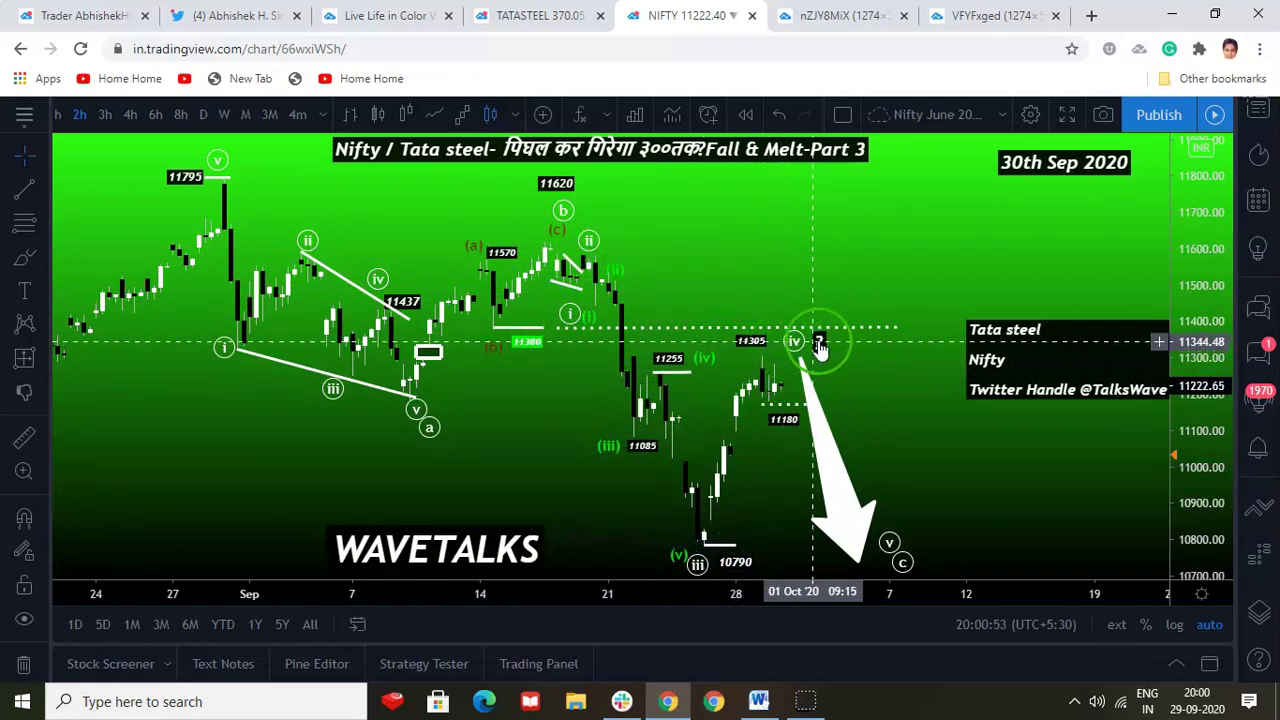
left_click(757, 345, "shift")
left_click(665, 309)
left_click(570, 290)
left_click(572, 292, "shift")
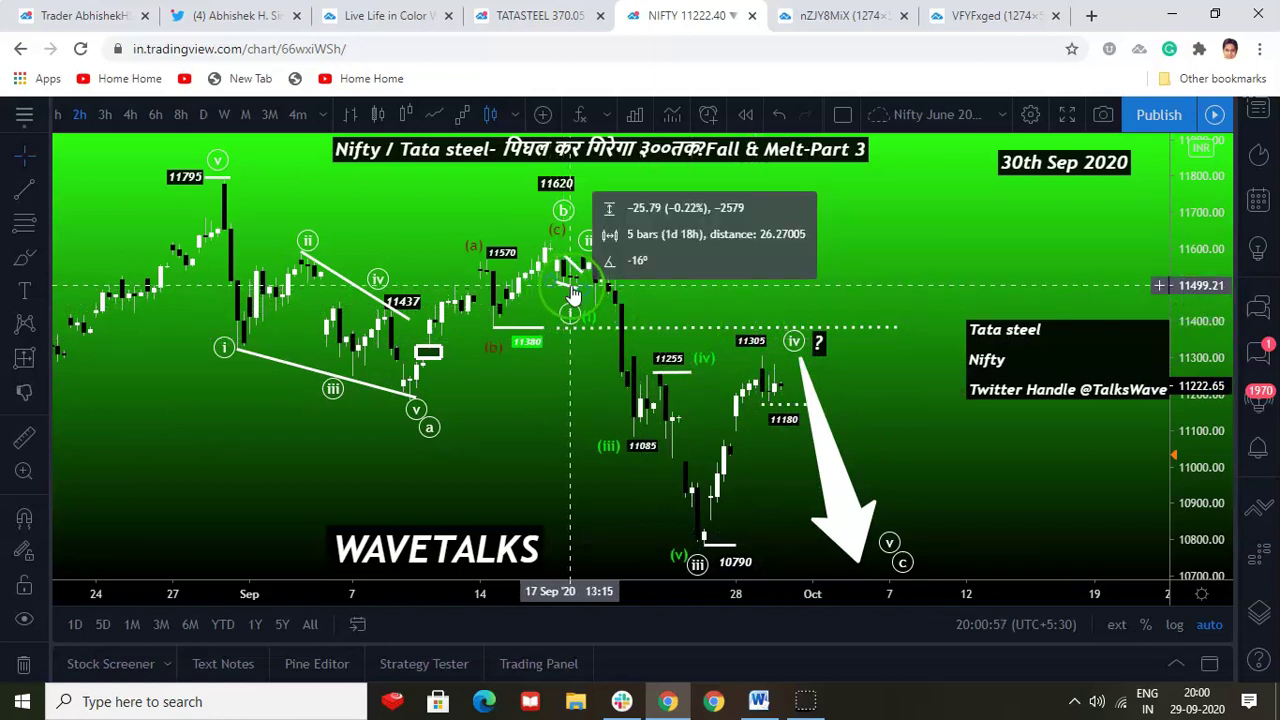
left_click(574, 291)
left_click(575, 291, "shift")
left_click(577, 291)
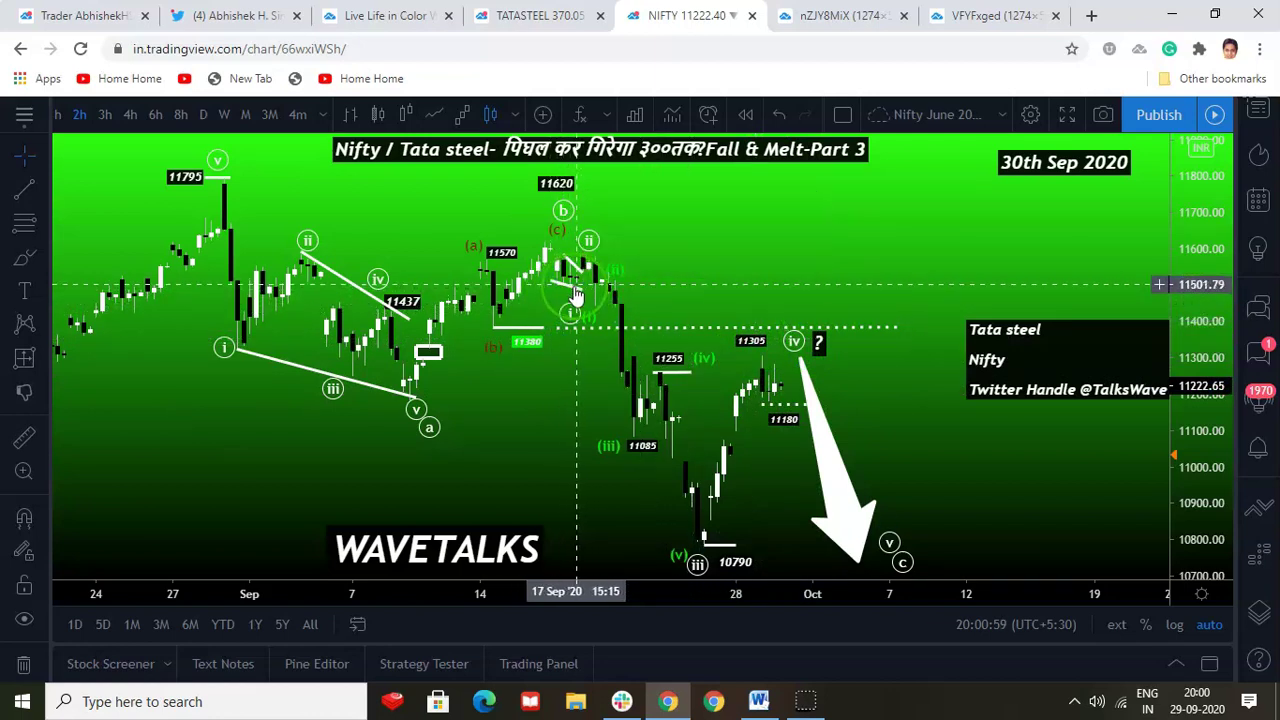
left_click(577, 293, "shift")
left_click(577, 294)
left_click(576, 292, "shift")
left_click(577, 293)
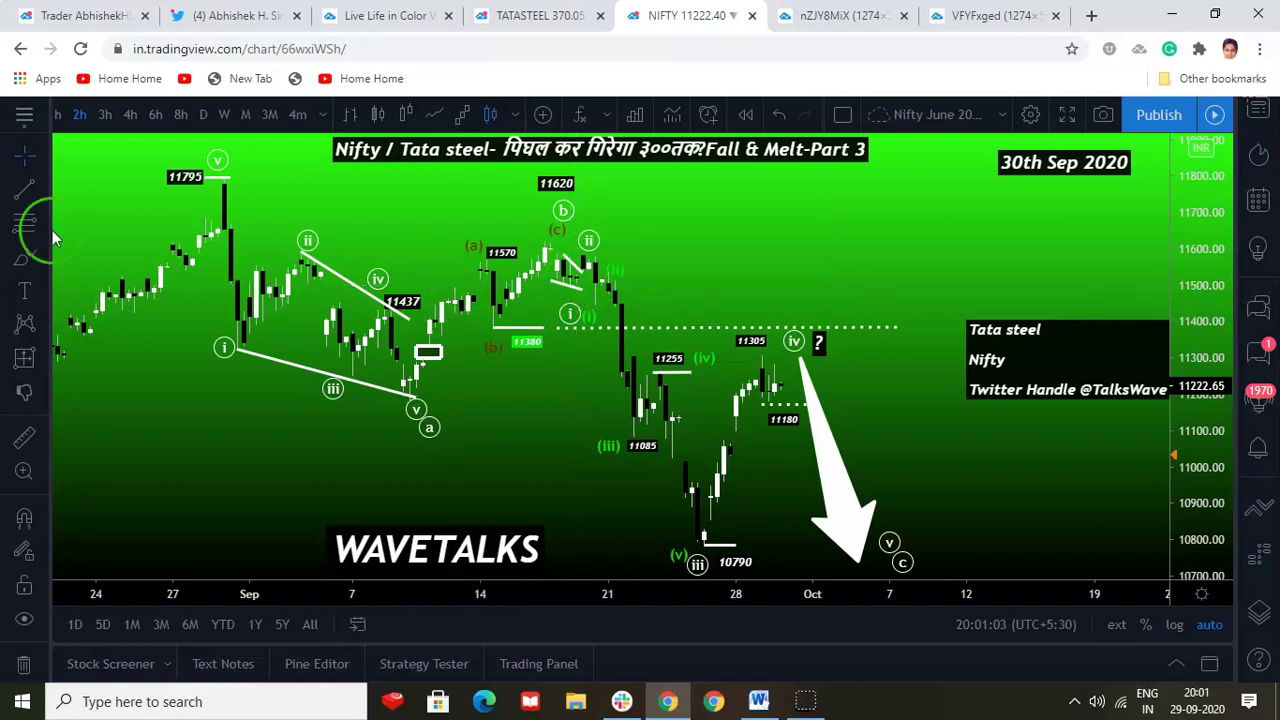
Draw a near-horizontal dotted trend line at about 11500 from the small wave i wedge on 16 September to just past 7 October
left_click(25, 187)
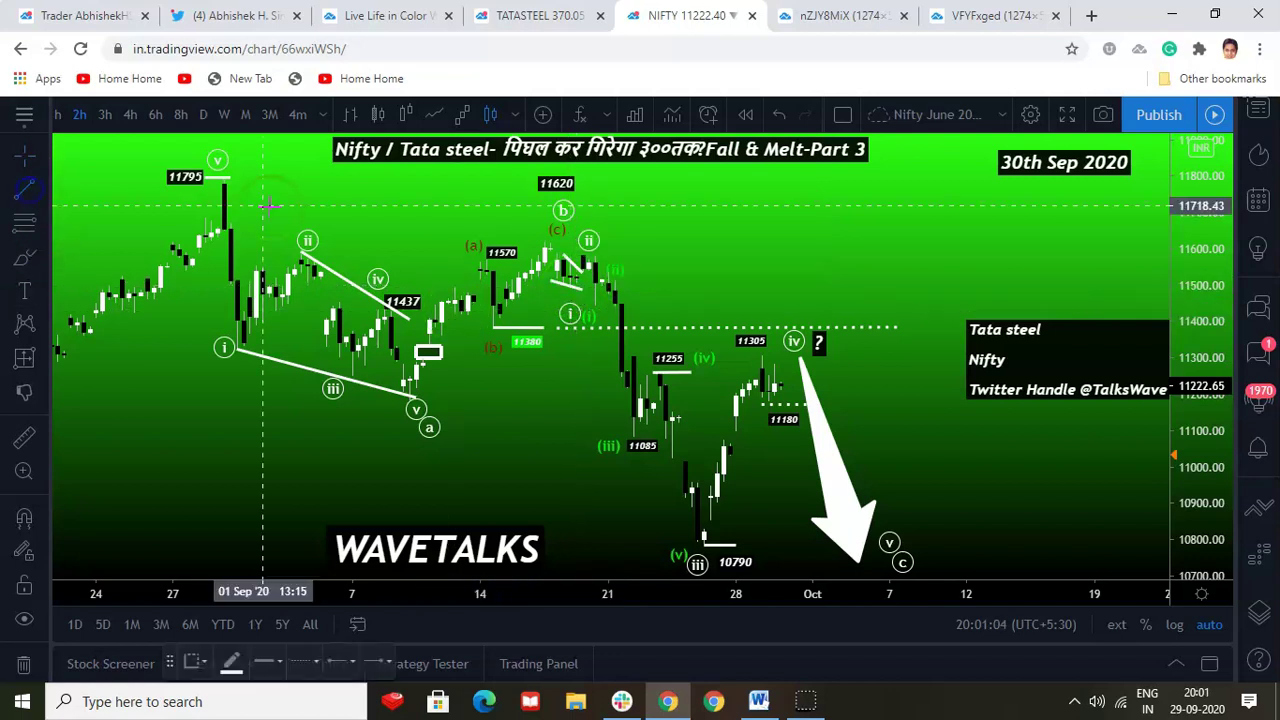
left_click(556, 292, "shift")
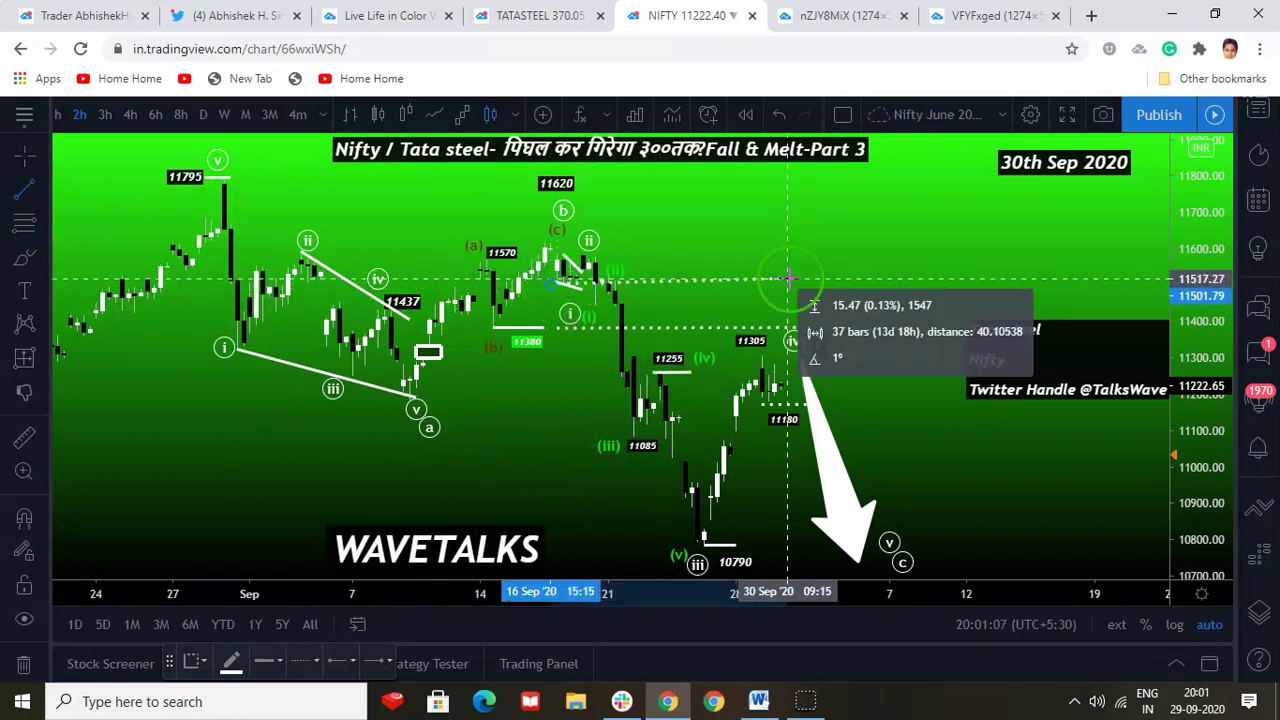
left_click(921, 282)
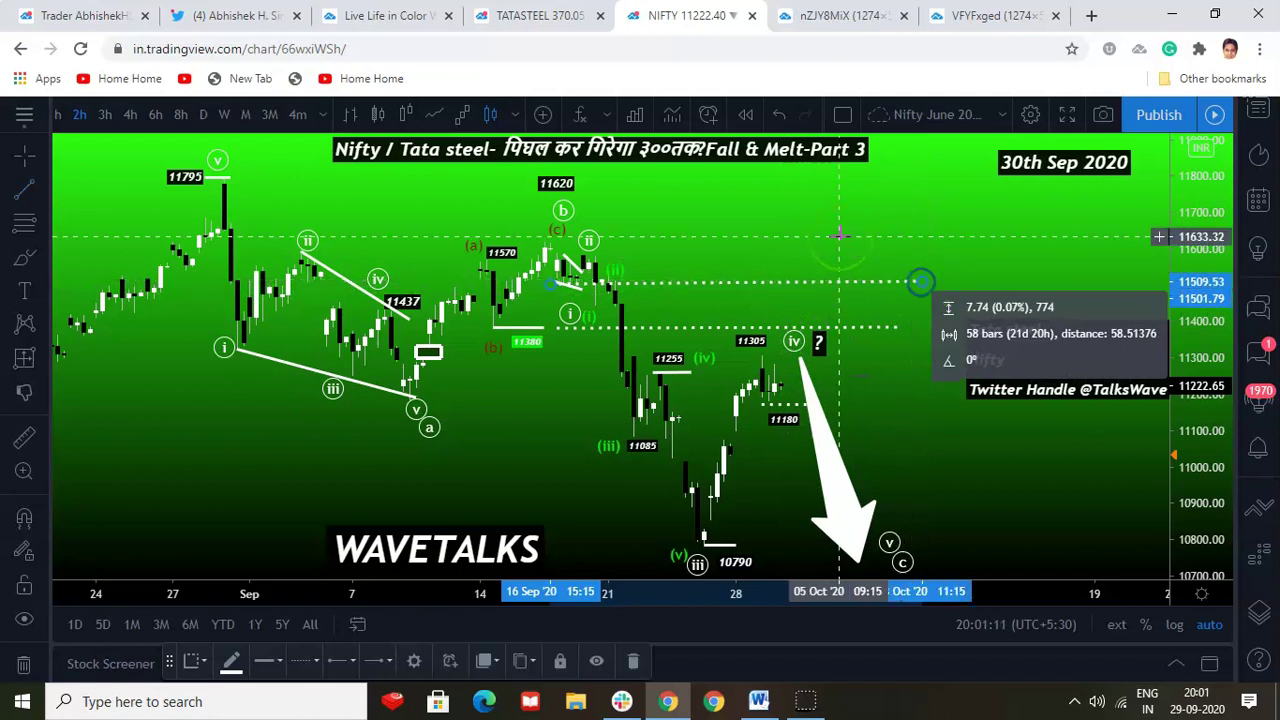
left_click(842, 237)
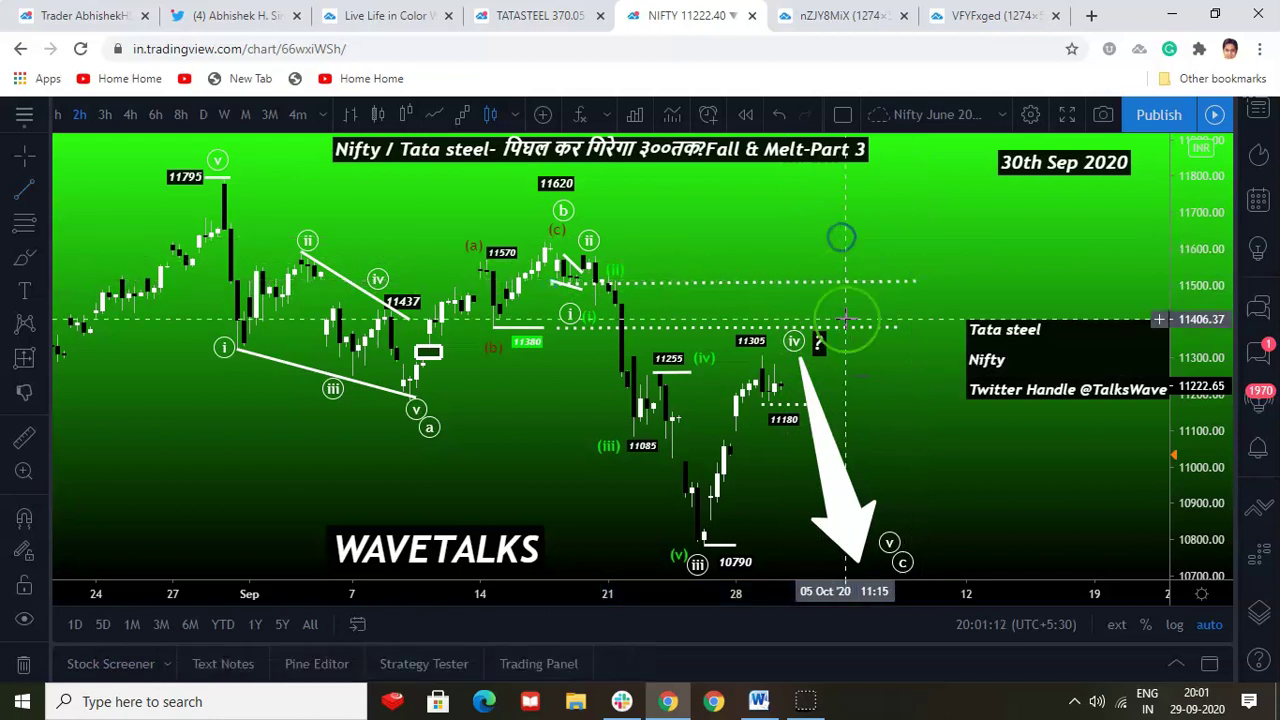
Clone the 11305 price label, place the copy just above the upper dotted line, and change its text to 11500
right_click(751, 345)
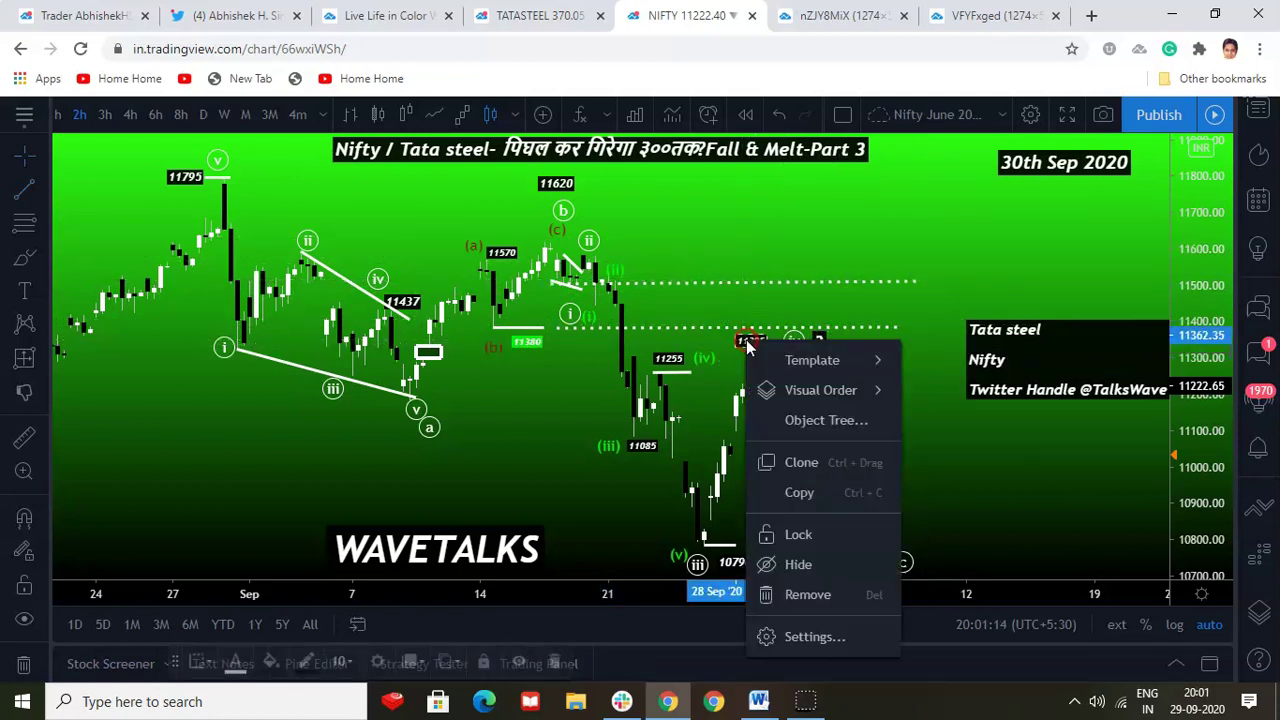
left_click(797, 466)
left_click_drag(762, 310, 766, 274)
double_click(766, 275)
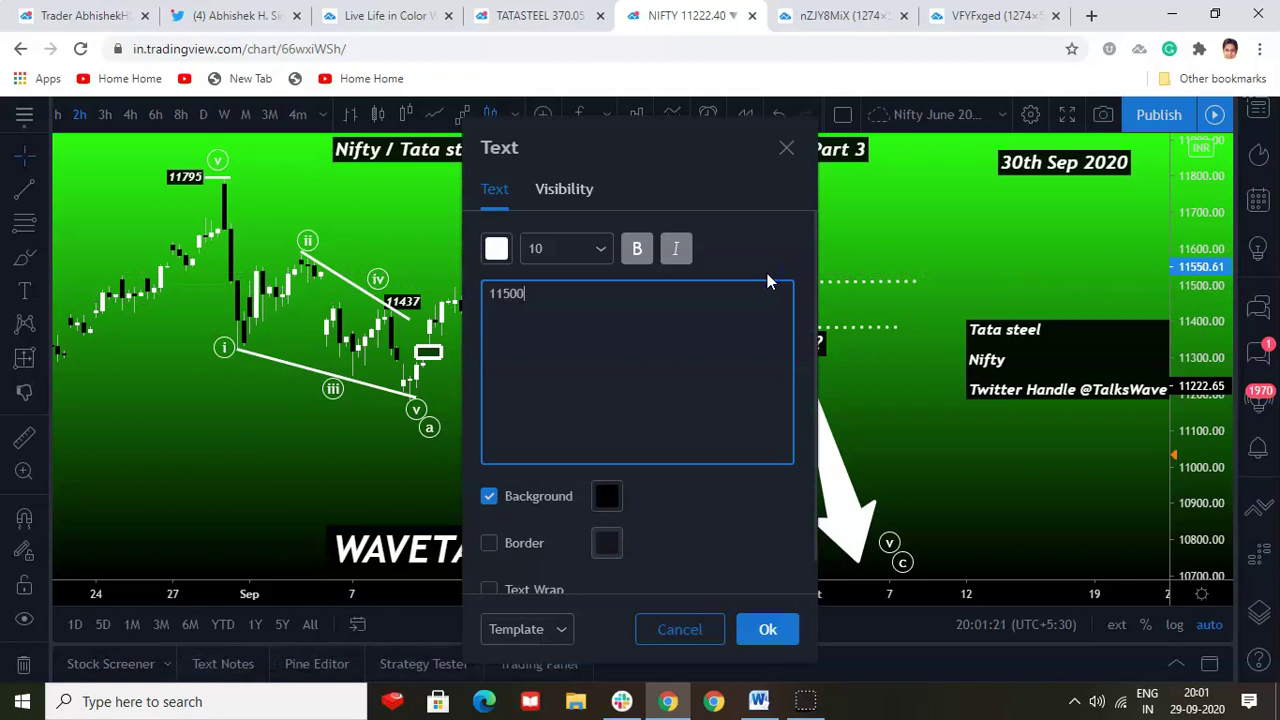
left_click(785, 622)
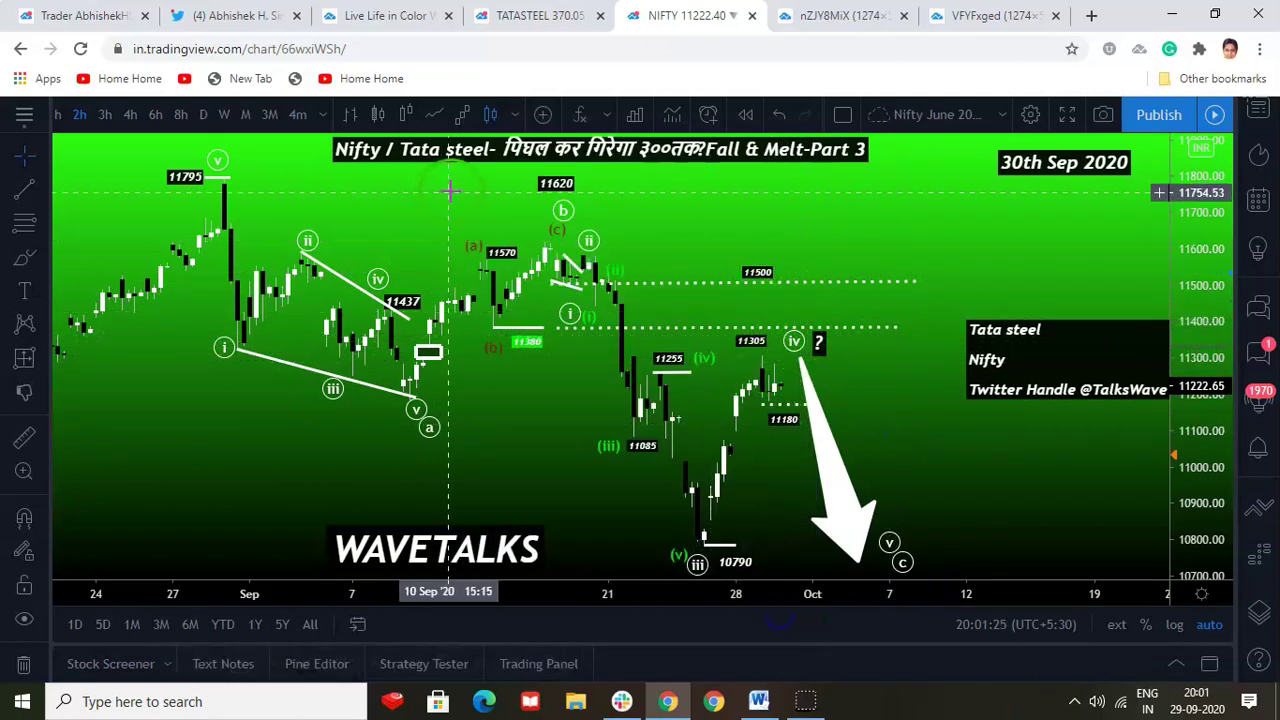
Examine the low of wave i in the small wedge against the 11500 level as the limit for the wave iv rebound
left_click(556, 312, "shift")
left_click(556, 312)
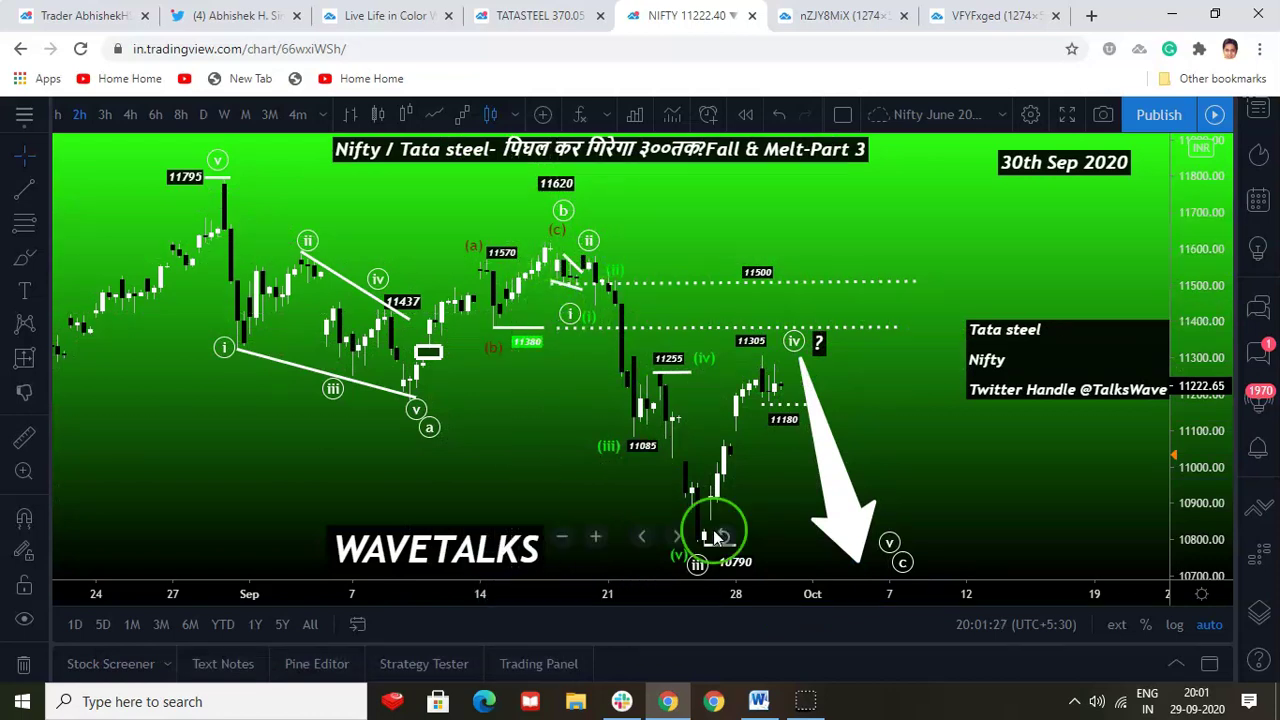
left_click(568, 270, "shift")
left_click(582, 292)
left_click(588, 287, "shift")
left_click(584, 299)
left_click(584, 299, "shift")
left_click(812, 276)
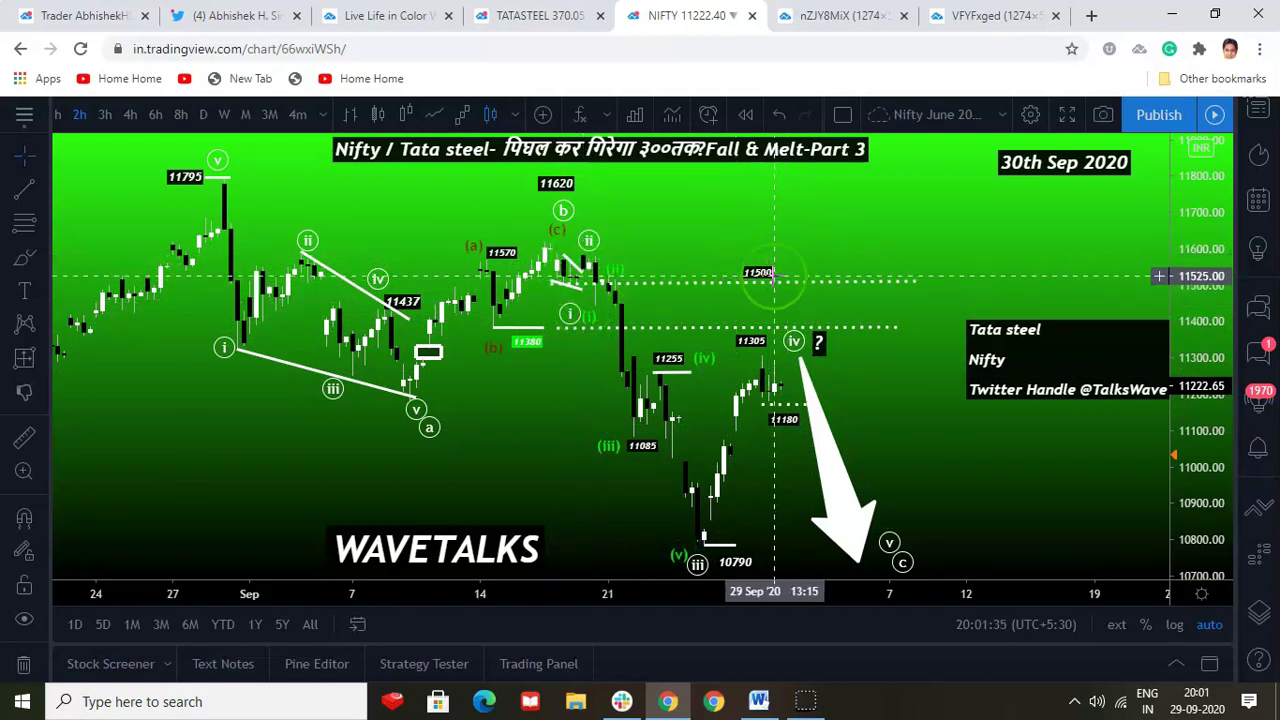
left_click(776, 270, "shift")
left_click(780, 268)
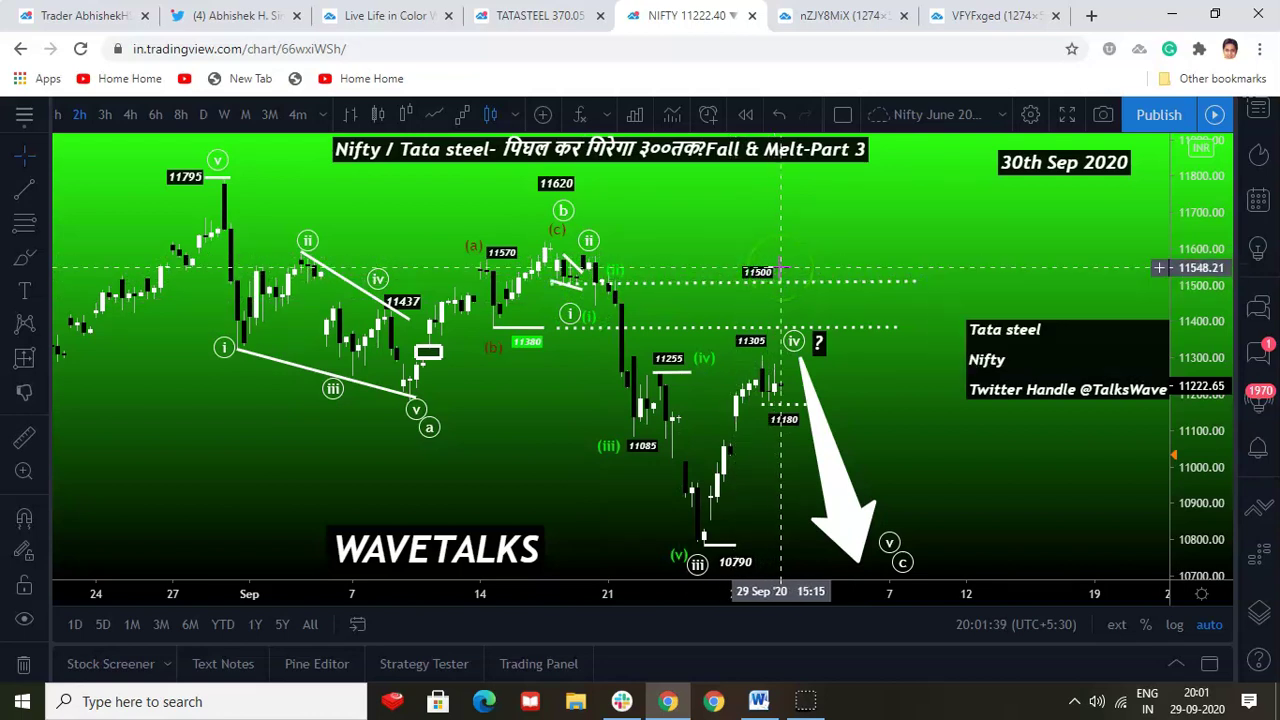
Compare the 11380 level with the end of wave a and the 11500 line, and check the 11180 support below wave iv
left_click(770, 325, "shift")
left_click(780, 318)
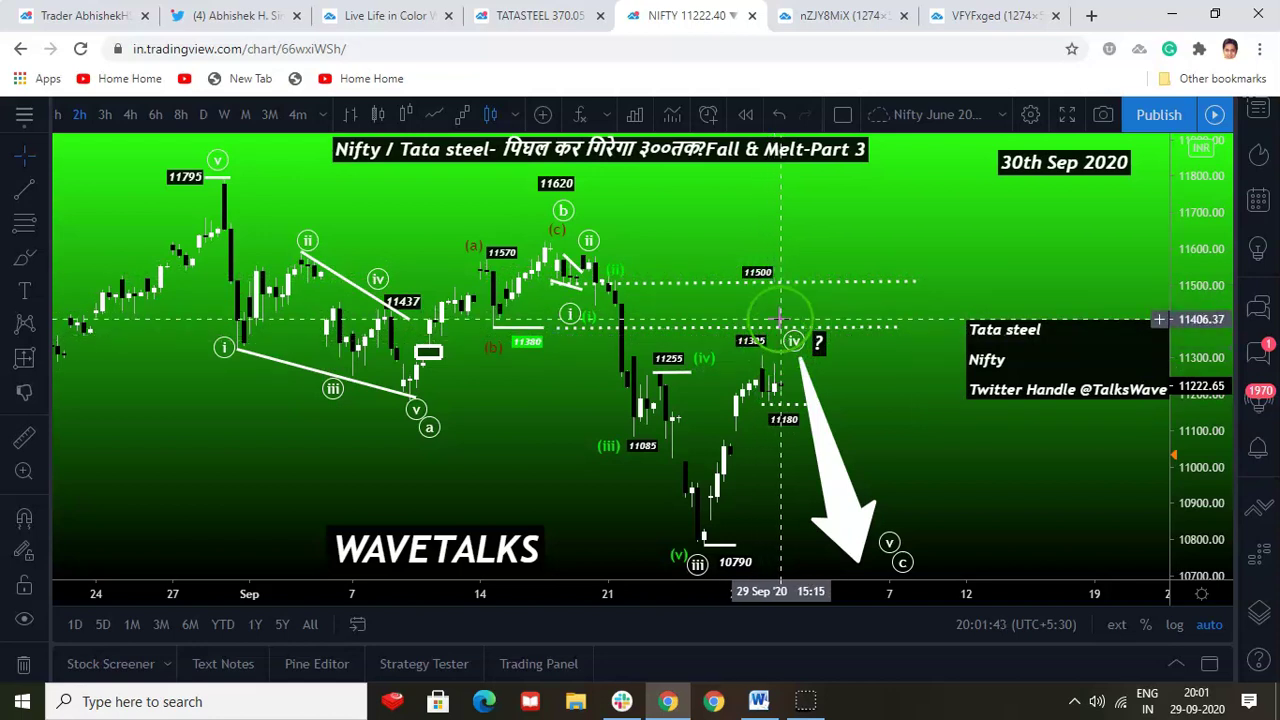
left_click(780, 318, "shift")
left_click(560, 371)
left_click(531, 349, "shift")
left_click(440, 400)
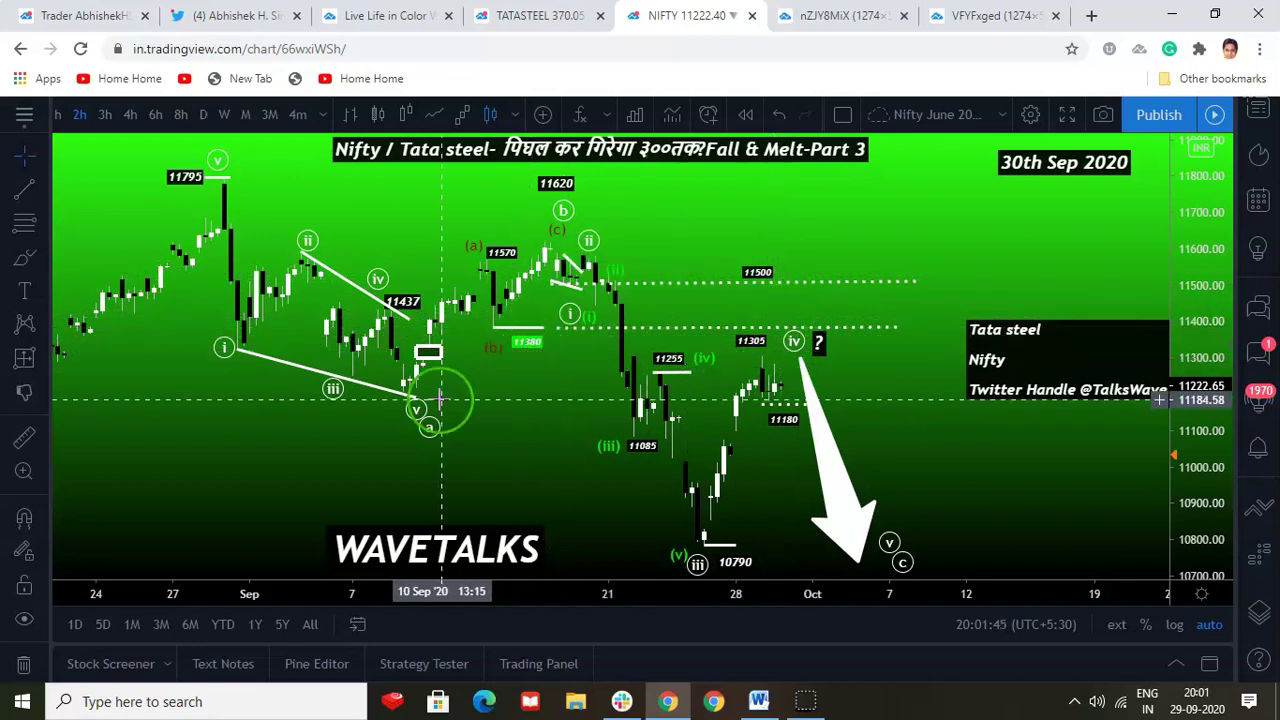
left_click(500, 327, "shift")
left_click(532, 342)
left_click(522, 350, "shift")
left_click(527, 319)
left_click(575, 285, "shift")
left_click(755, 293)
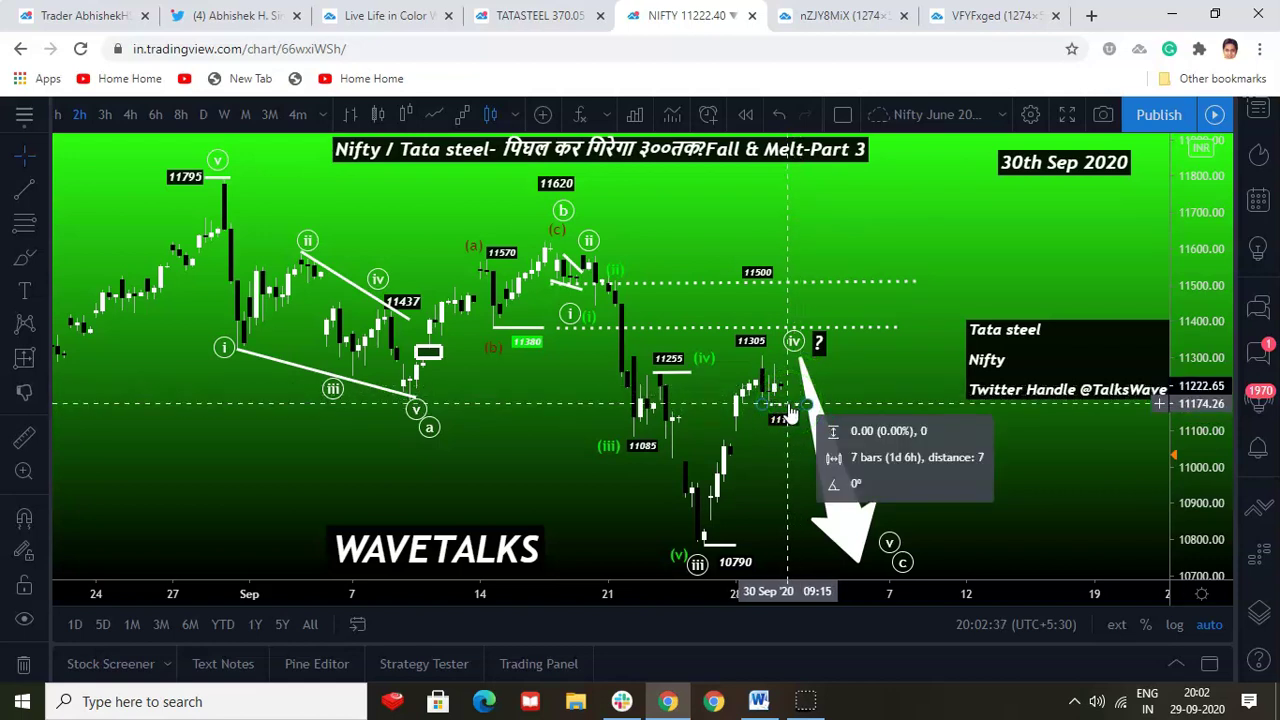
left_click(790, 413)
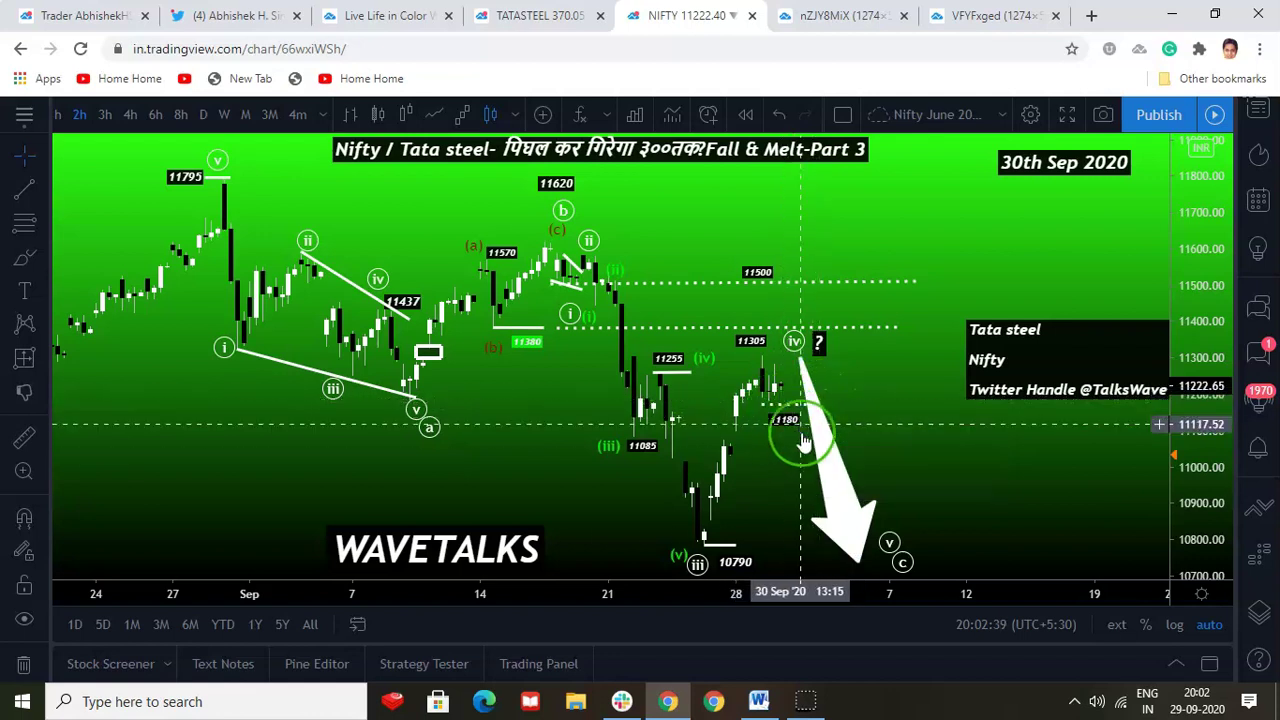